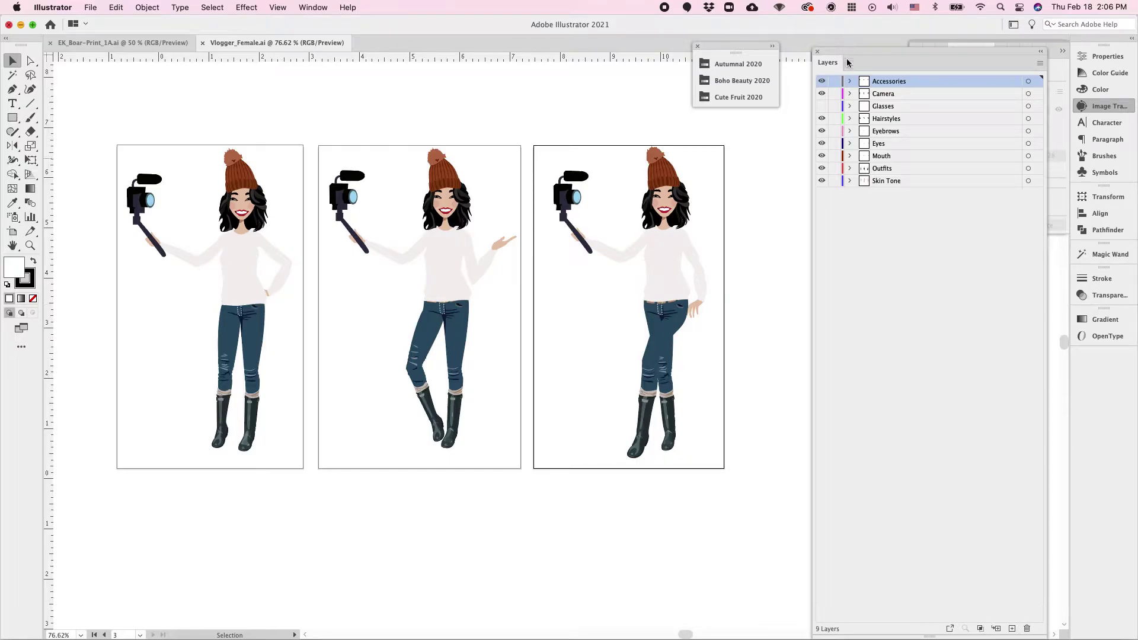
Hide Hat 1 in the Accessories layer and preview Head Scarf – Small on the figures.
click(849, 81)
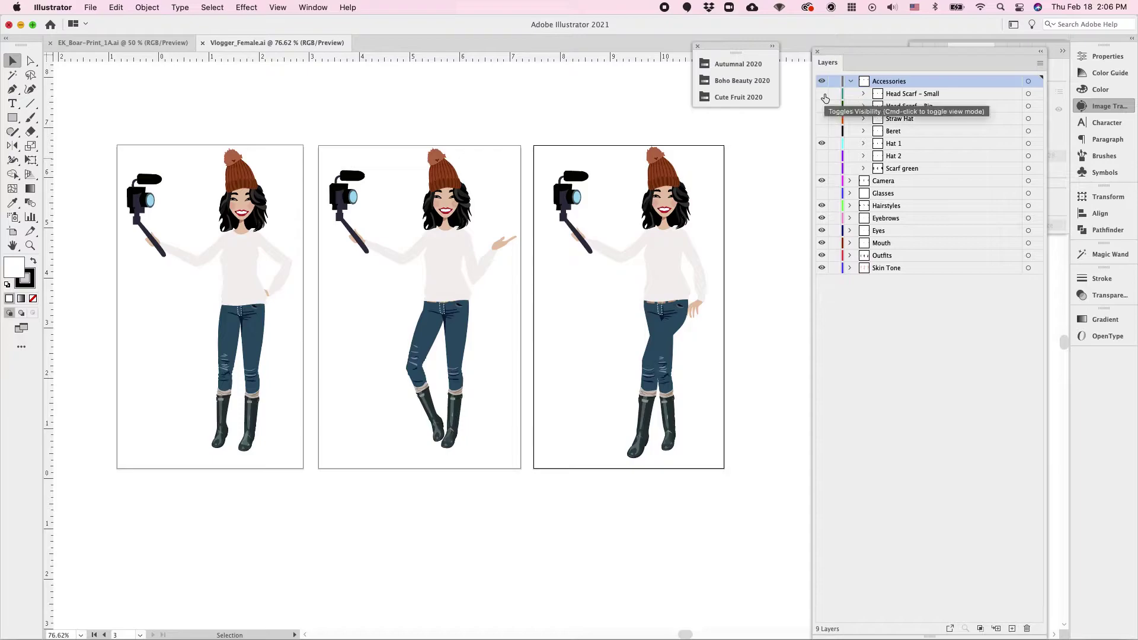
click(822, 144)
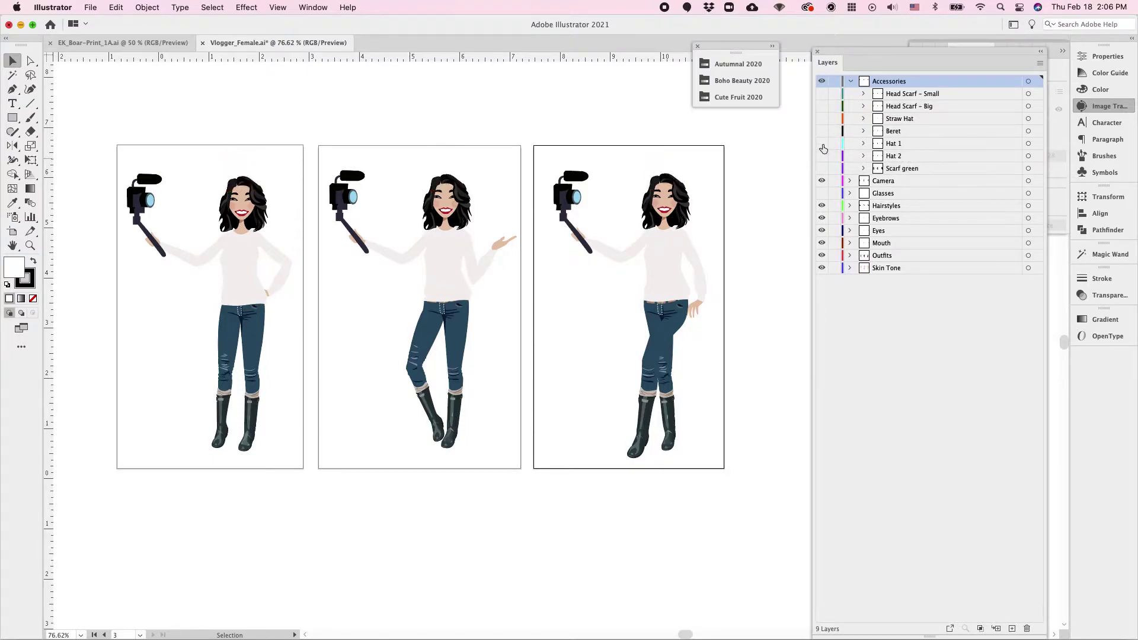
click(821, 95)
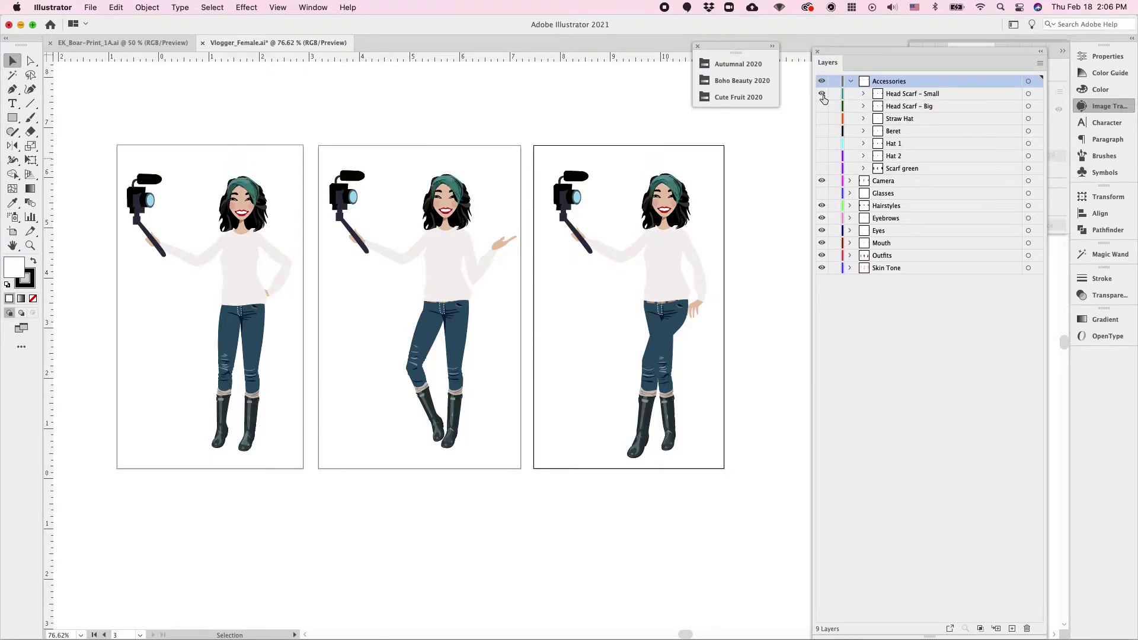
click(823, 96)
Preview Head Scarf – Big on the figures both with and without the Hairstyles layer visible.
click(822, 107)
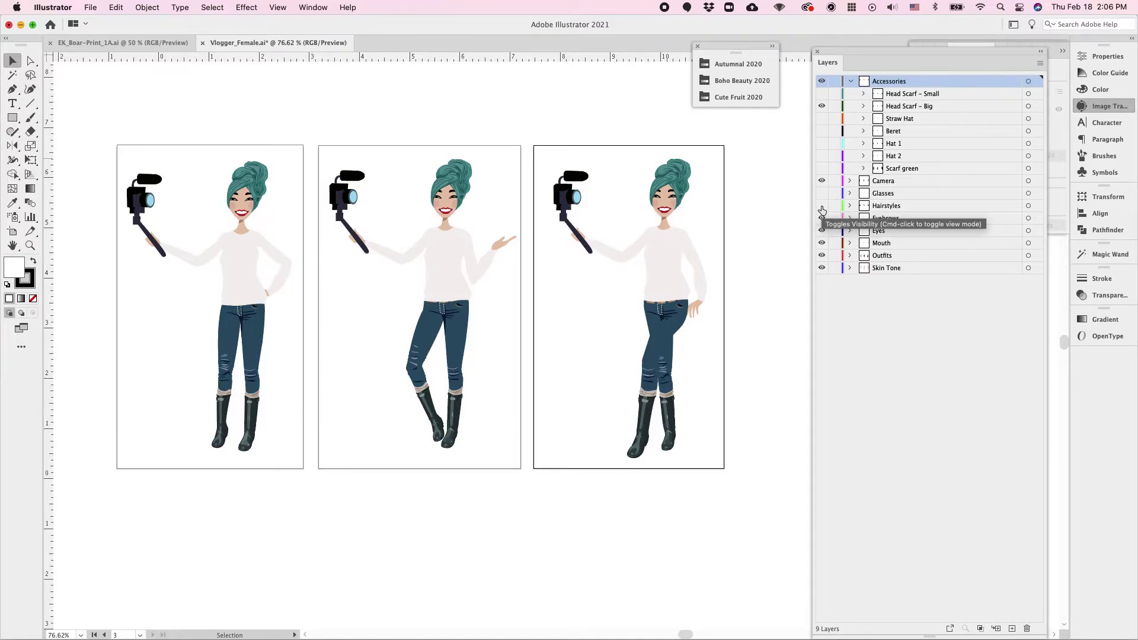
click(822, 206)
click(821, 106)
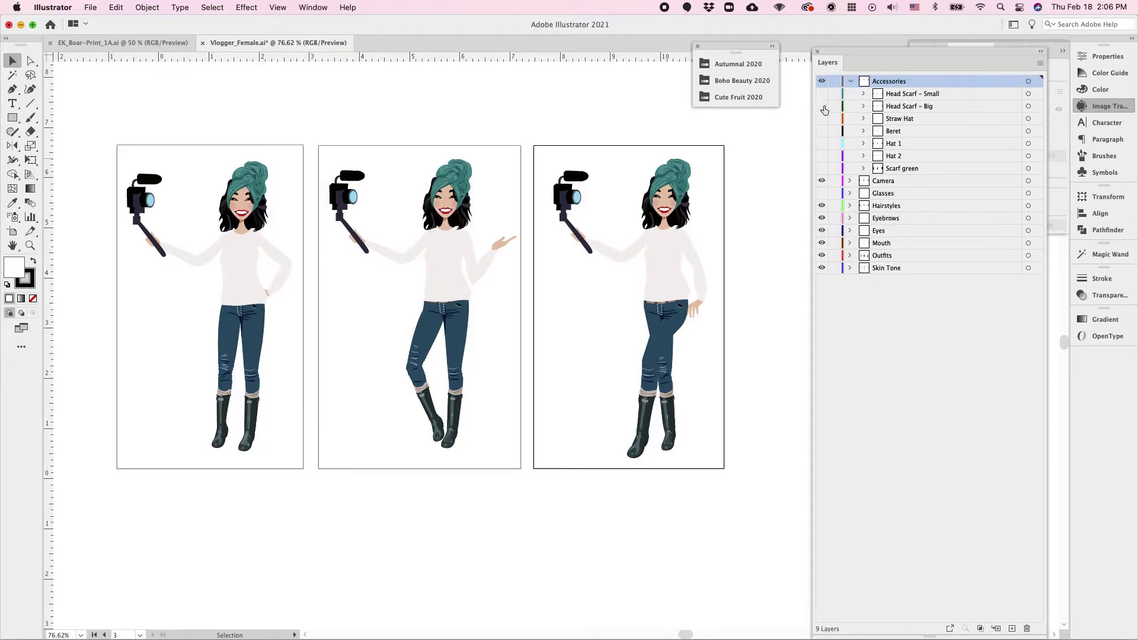
Preview the Straw Hat and the Beret on the figures, one at a time.
click(821, 119)
click(821, 118)
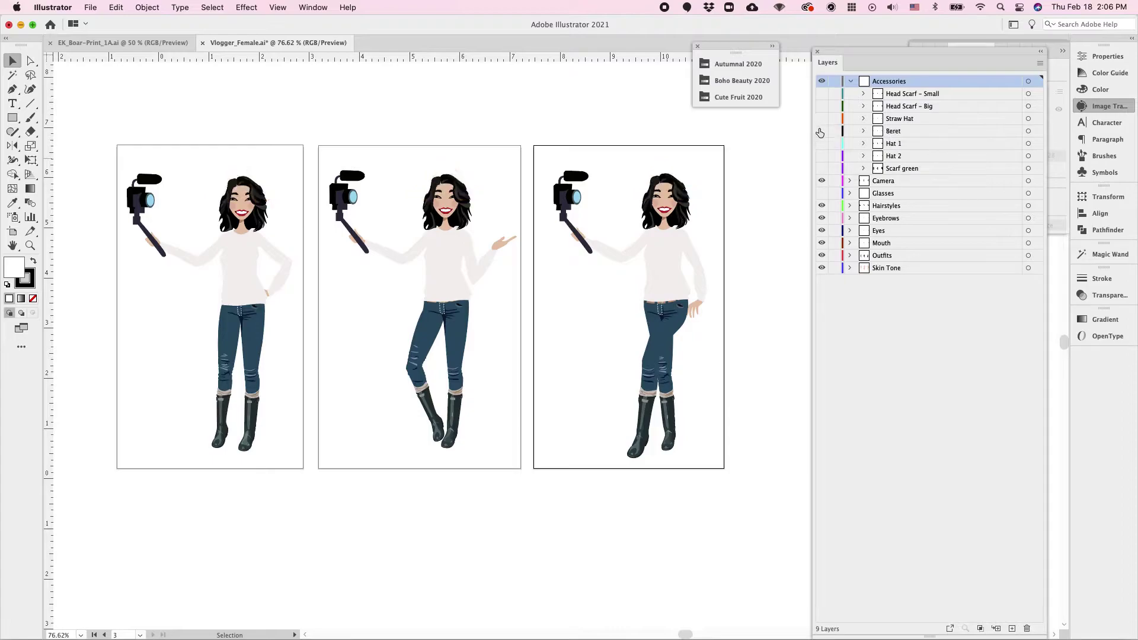
click(820, 132)
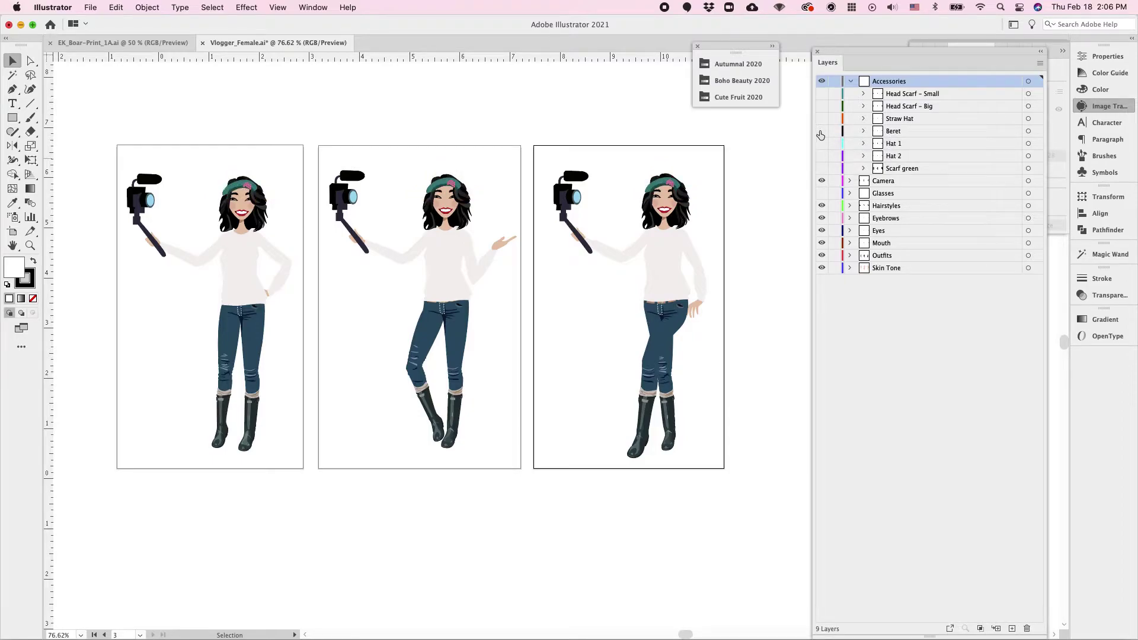
click(821, 131)
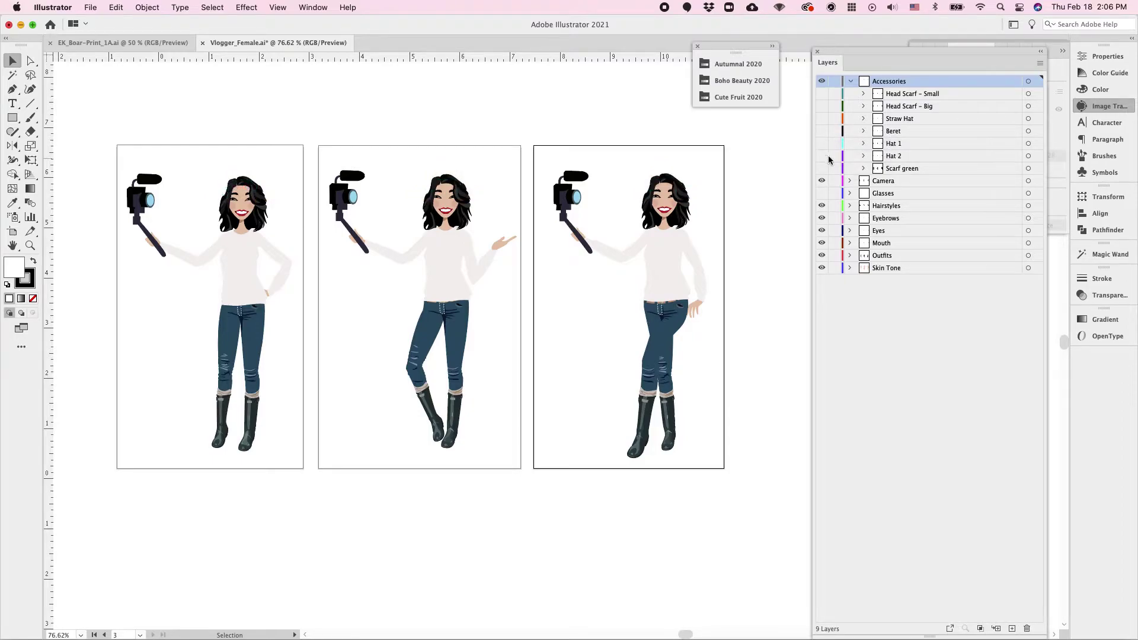
Turn on Head Scarf – Small within Accessories and hide the whole Accessories layer.
click(851, 81)
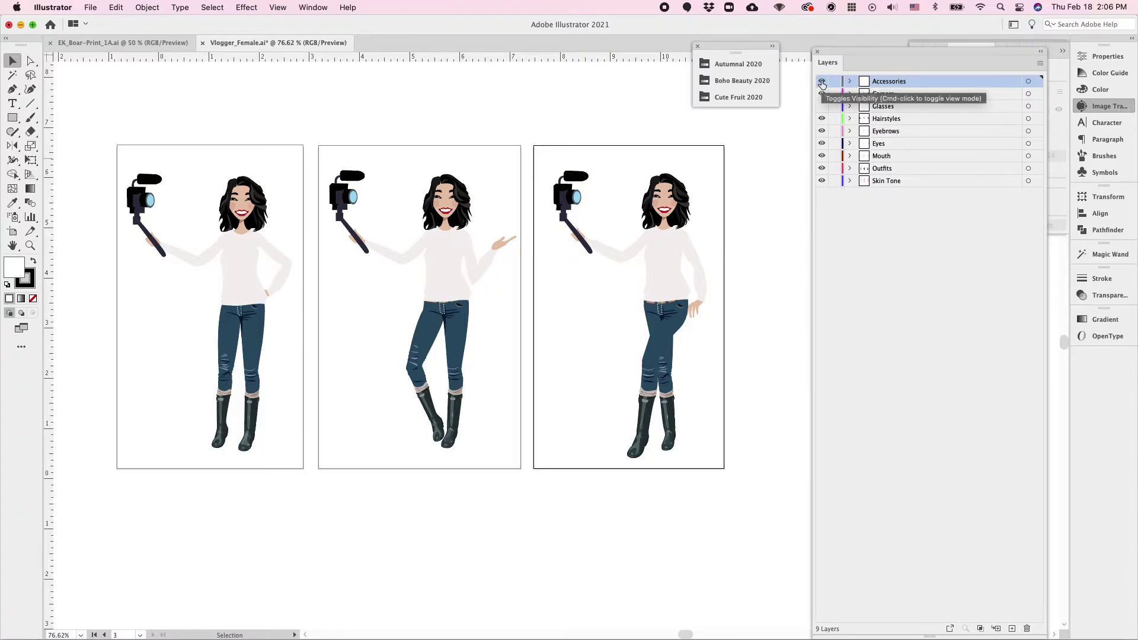
click(851, 82)
click(821, 94)
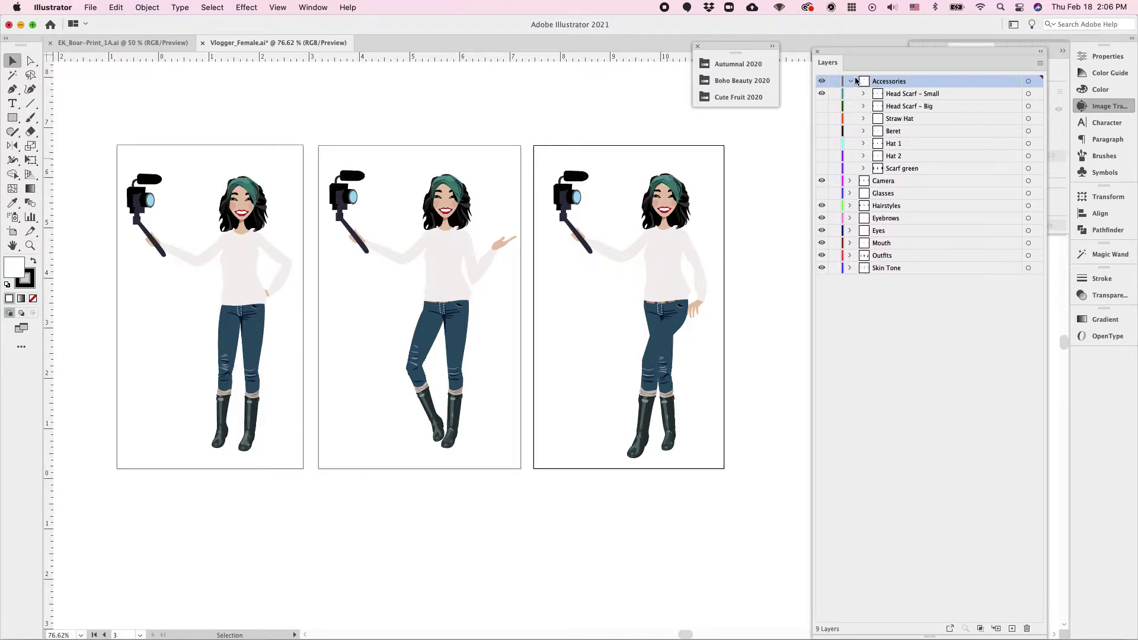
click(850, 82)
click(821, 81)
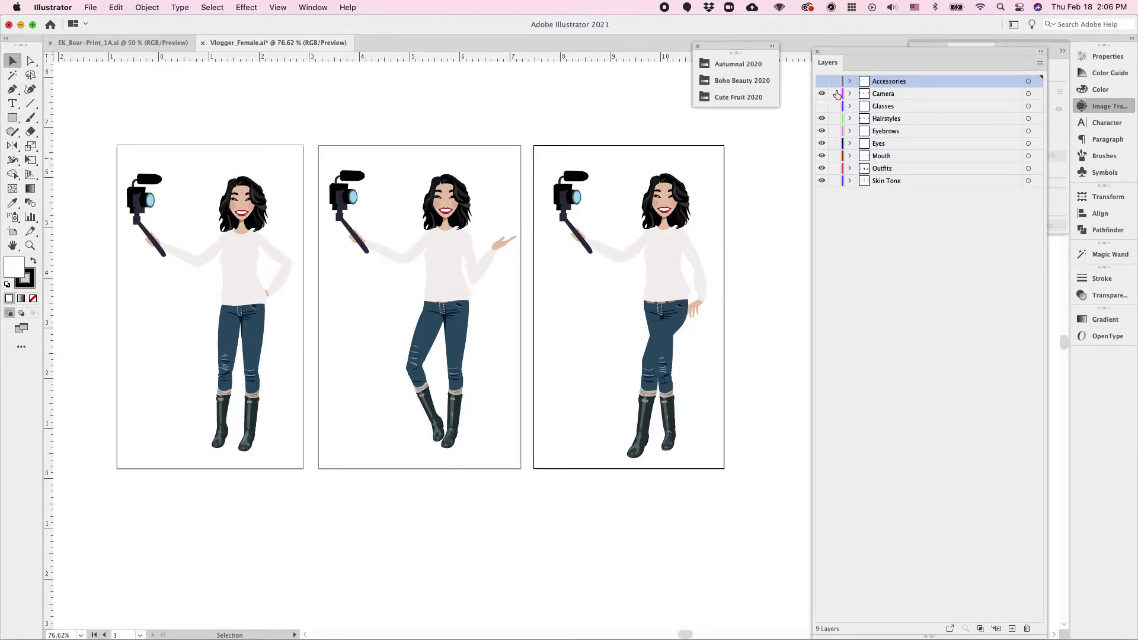
Check how the figures look without the Camera layer and restore its visibility.
click(850, 93)
click(850, 93)
click(821, 94)
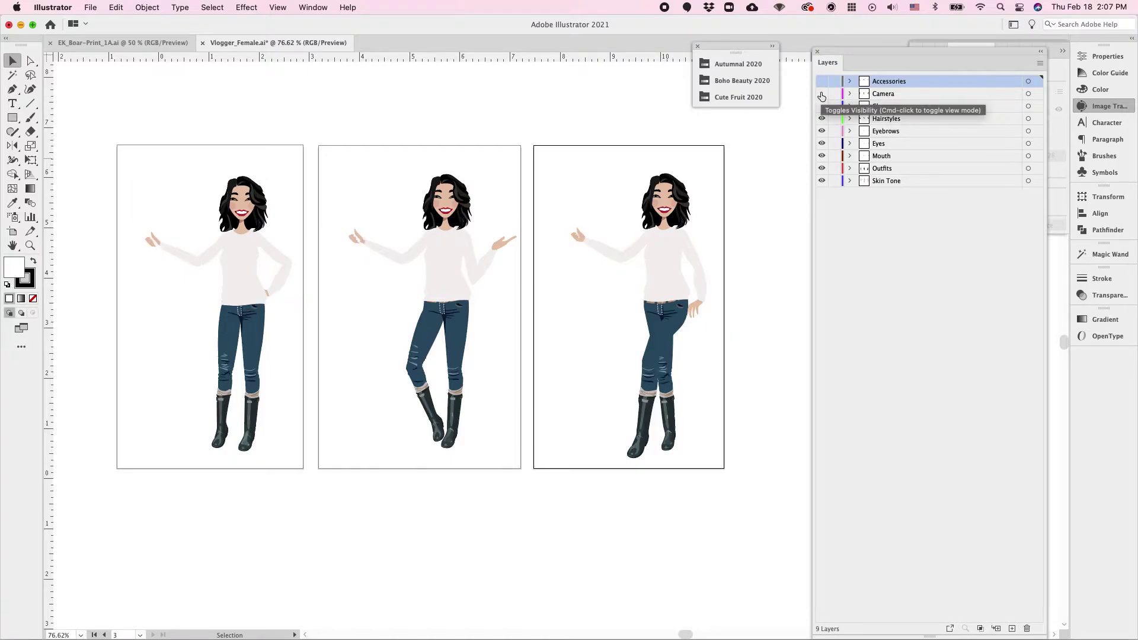
click(822, 94)
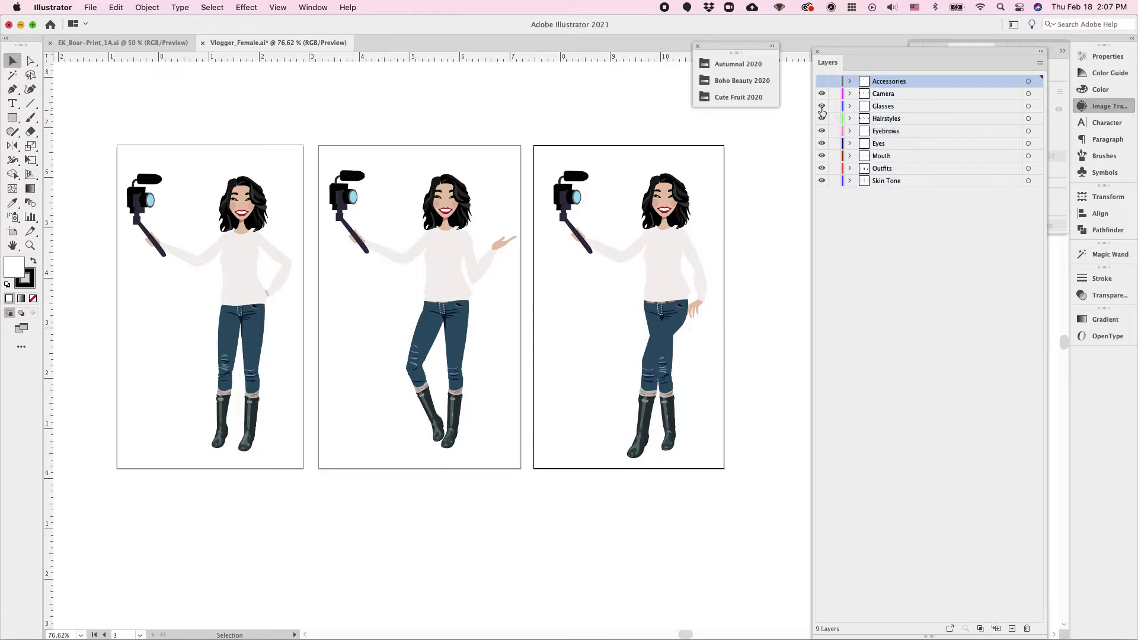
Show the Glasses layer, list its sublayers and hide Aviators – Blue.
click(822, 106)
click(849, 106)
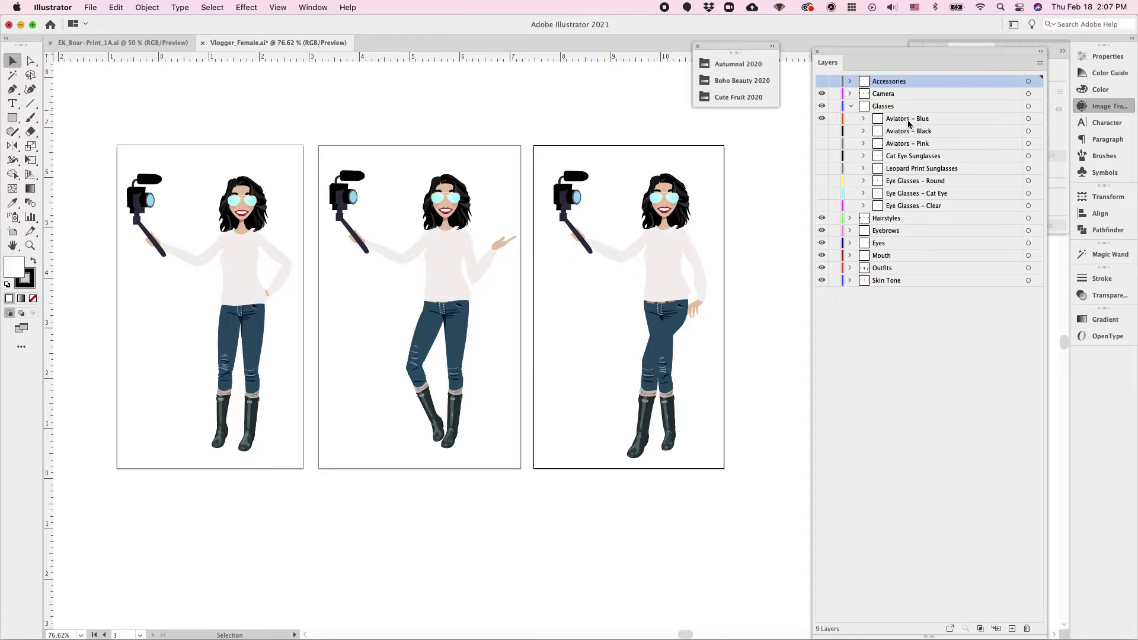
click(822, 118)
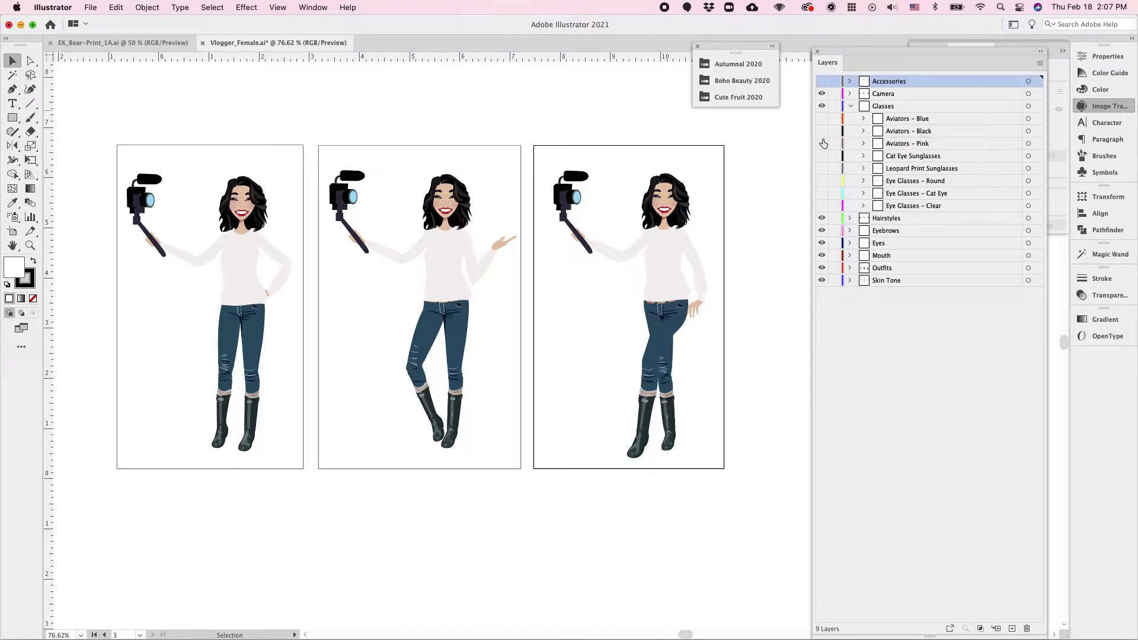
Preview Aviators – Pink, Cat Eye Sunglasses and Leopard Print Sunglasses on the figures, one at a time.
click(822, 144)
click(821, 143)
click(822, 156)
click(823, 158)
click(822, 169)
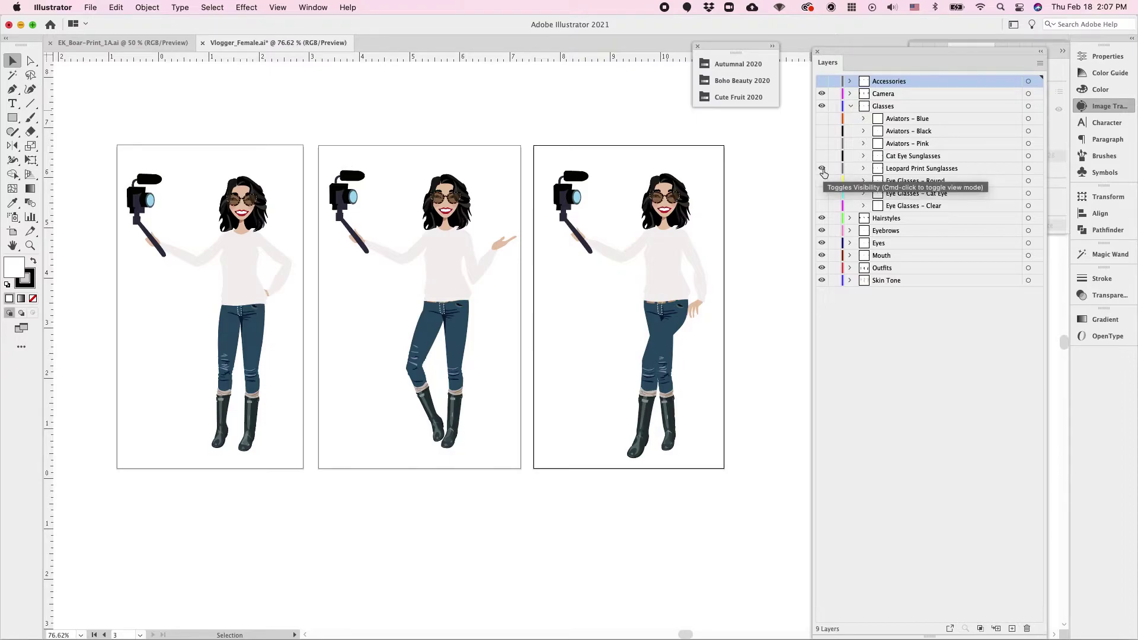
click(822, 170)
Preview the Round, Cat Eye and Clear eye glasses on the figures, one at a time.
click(823, 182)
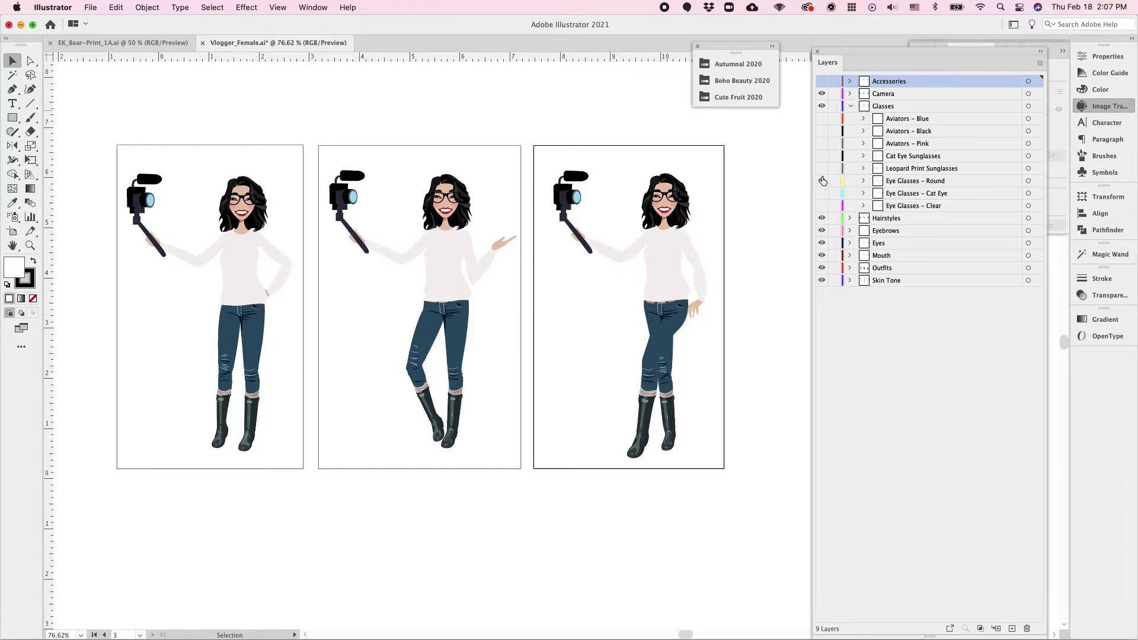
click(822, 182)
click(822, 193)
click(821, 193)
click(821, 206)
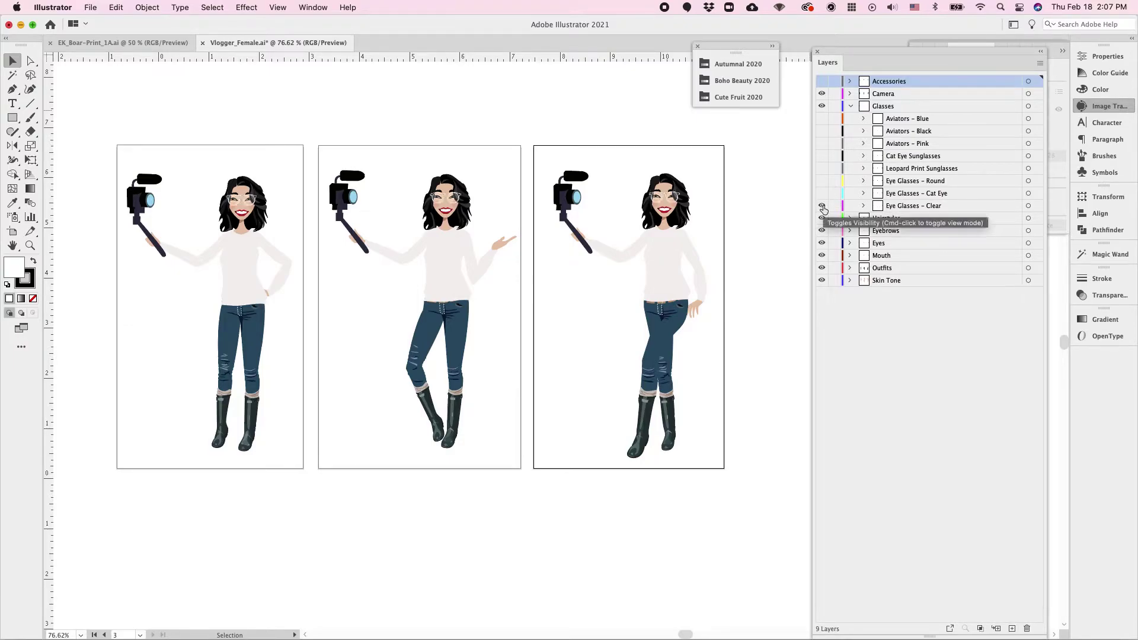
click(821, 205)
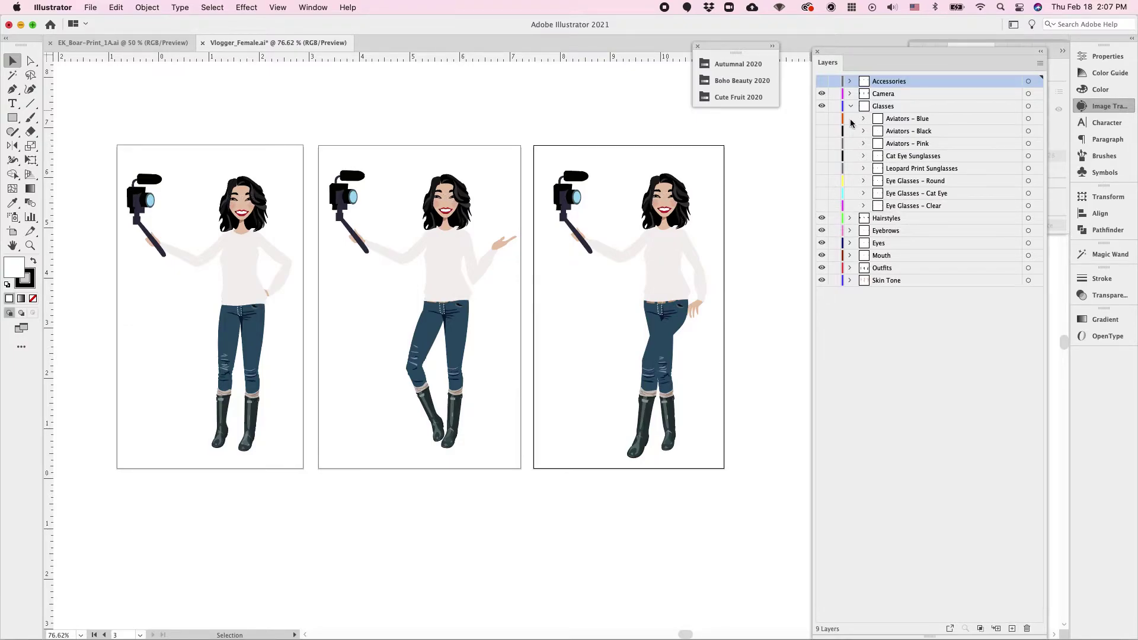
Turn Aviators – Blue back on and hide the entire Glasses layer.
click(821, 118)
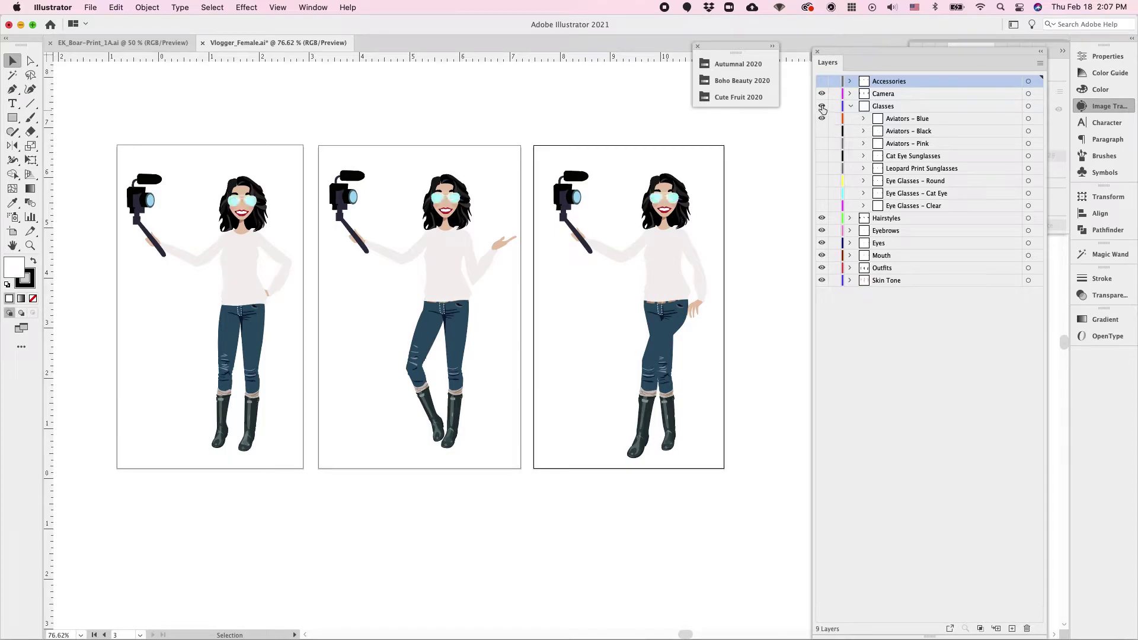
click(849, 106)
click(822, 107)
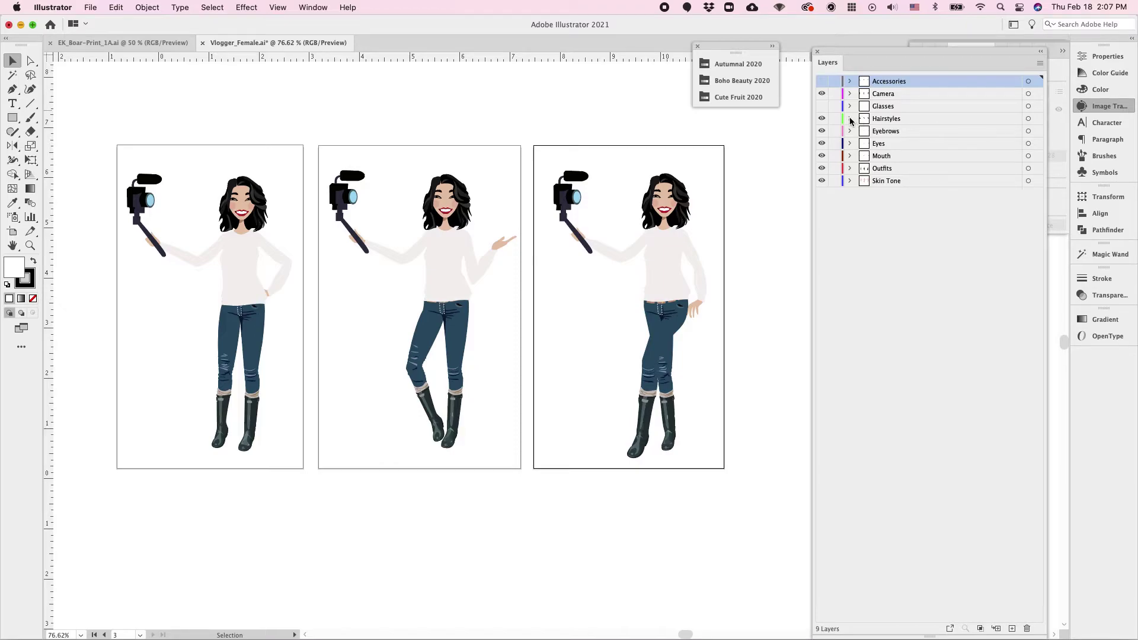
Preview the Blonde, Brunette and Red Hair layers in place of Black Hair and restore Black Hair.
click(849, 119)
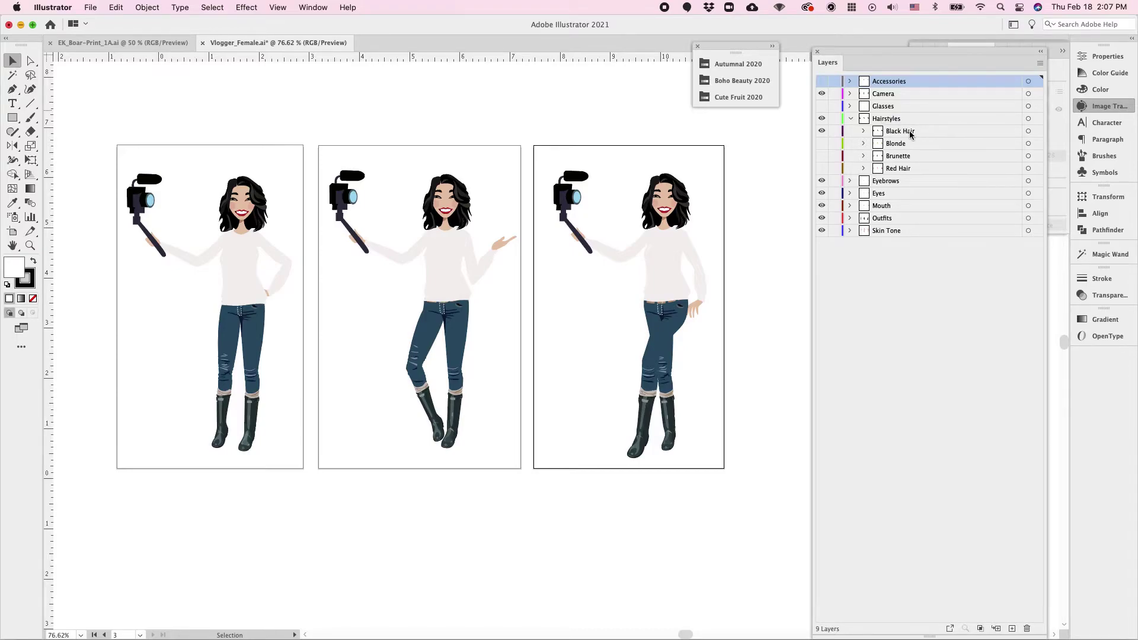
click(821, 131)
click(821, 143)
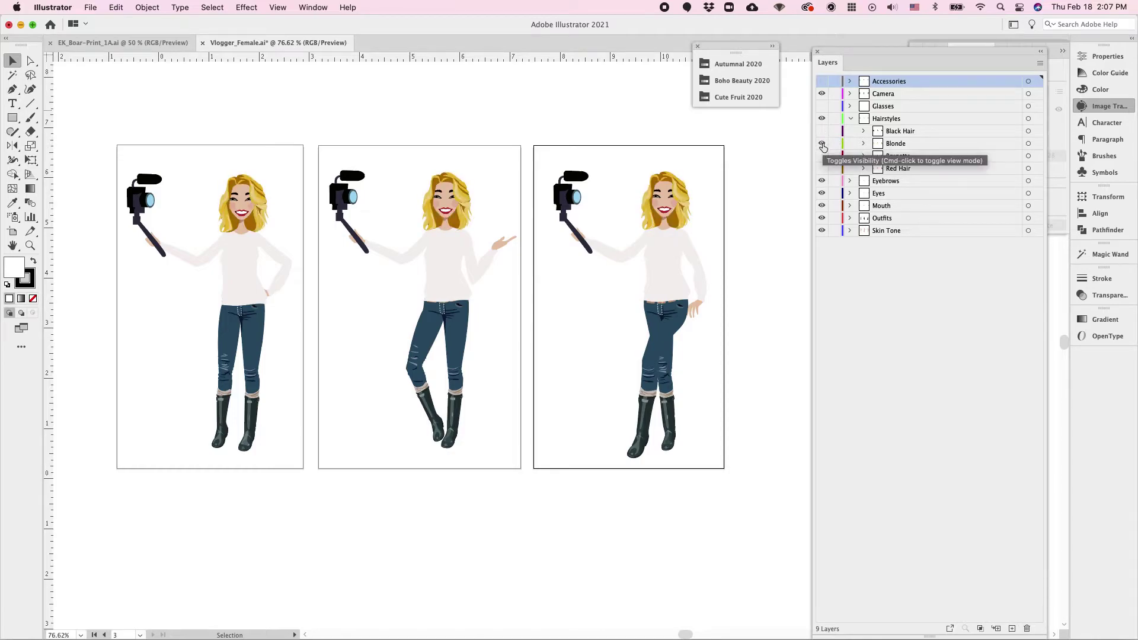
click(821, 144)
click(821, 155)
click(821, 156)
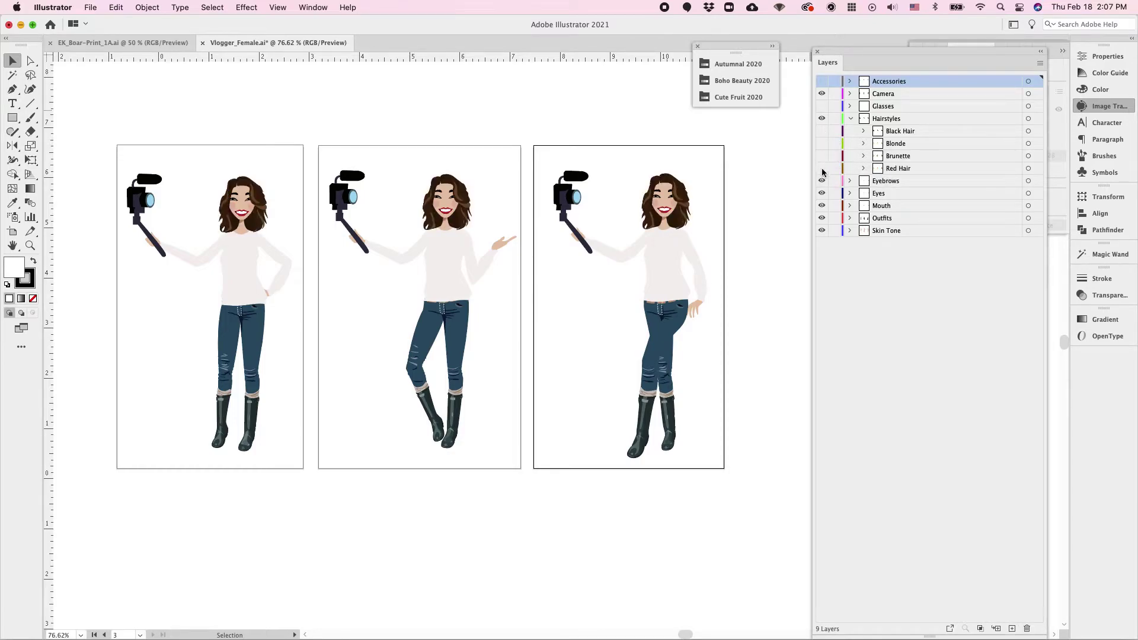
click(821, 168)
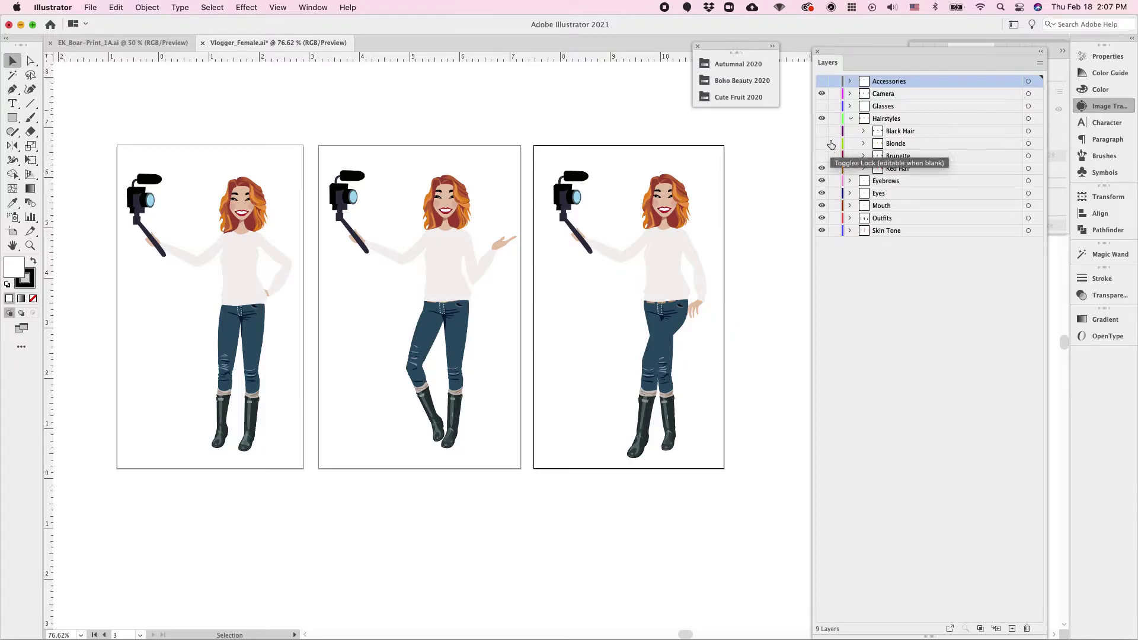
click(821, 168)
click(821, 131)
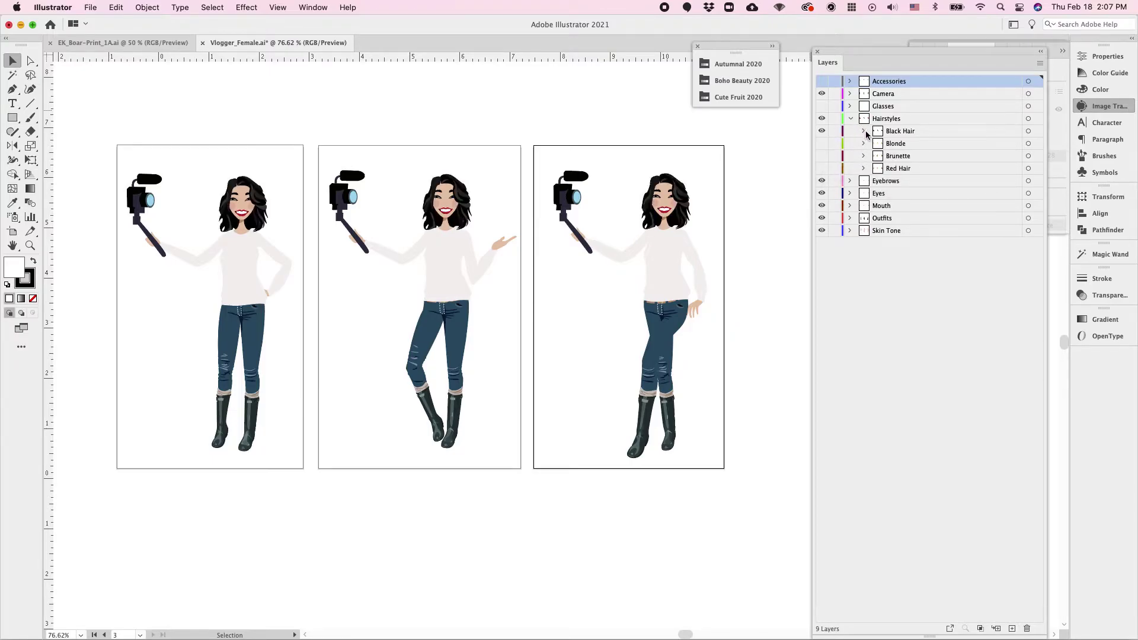
Hide Curly Hair in the Black Hair layer and preview the Afro and Layered Hair styles in turn.
click(863, 131)
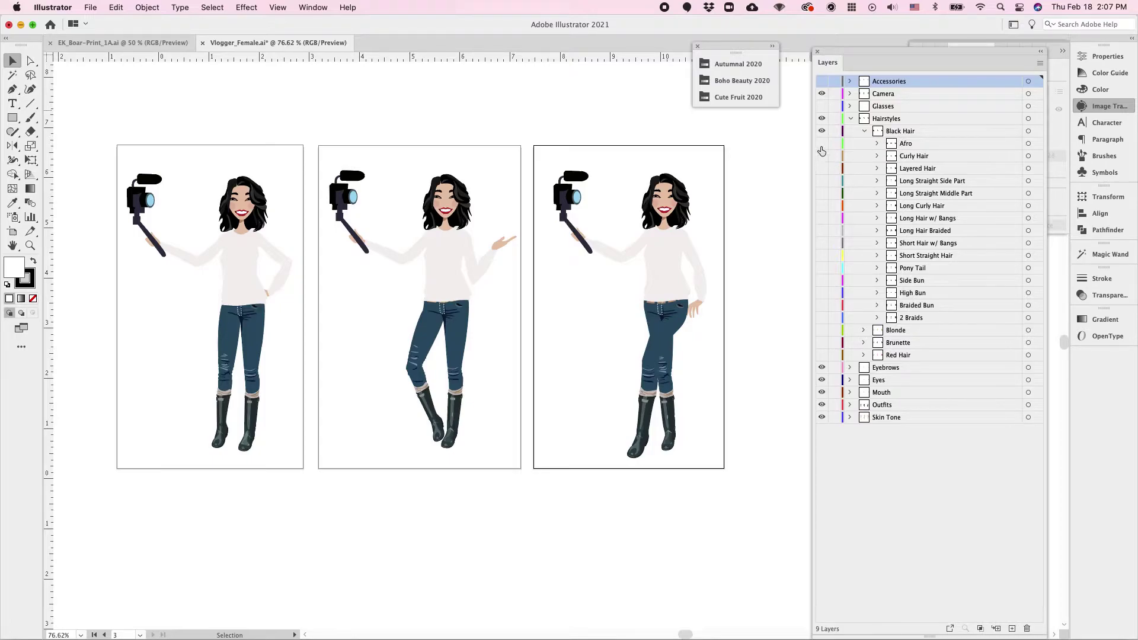
click(822, 156)
click(821, 143)
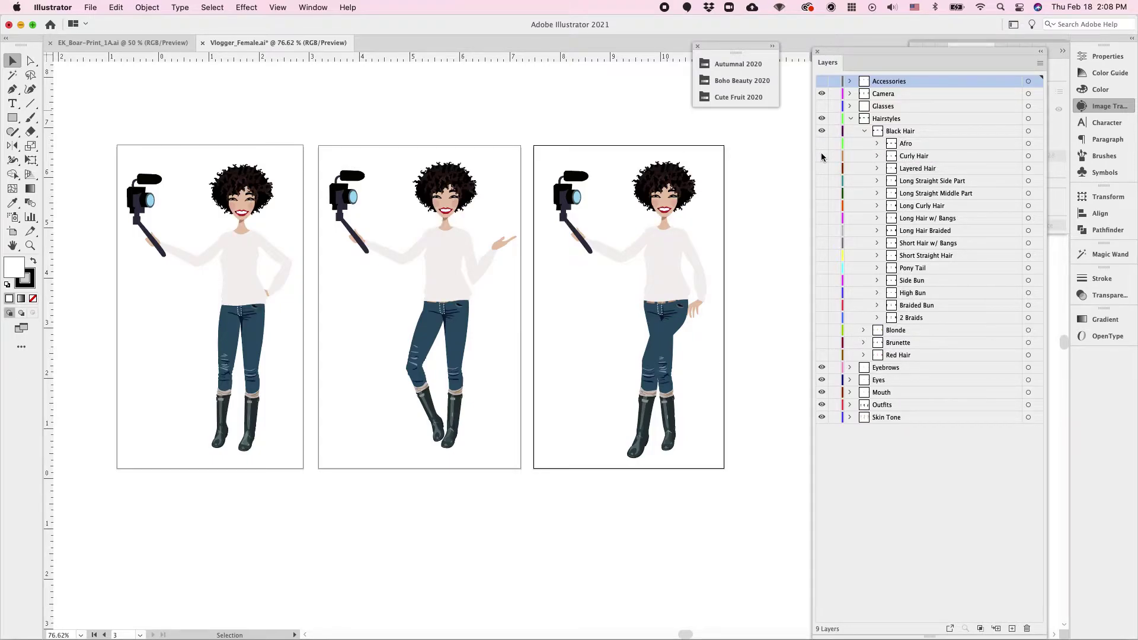
click(821, 144)
click(822, 168)
click(822, 168)
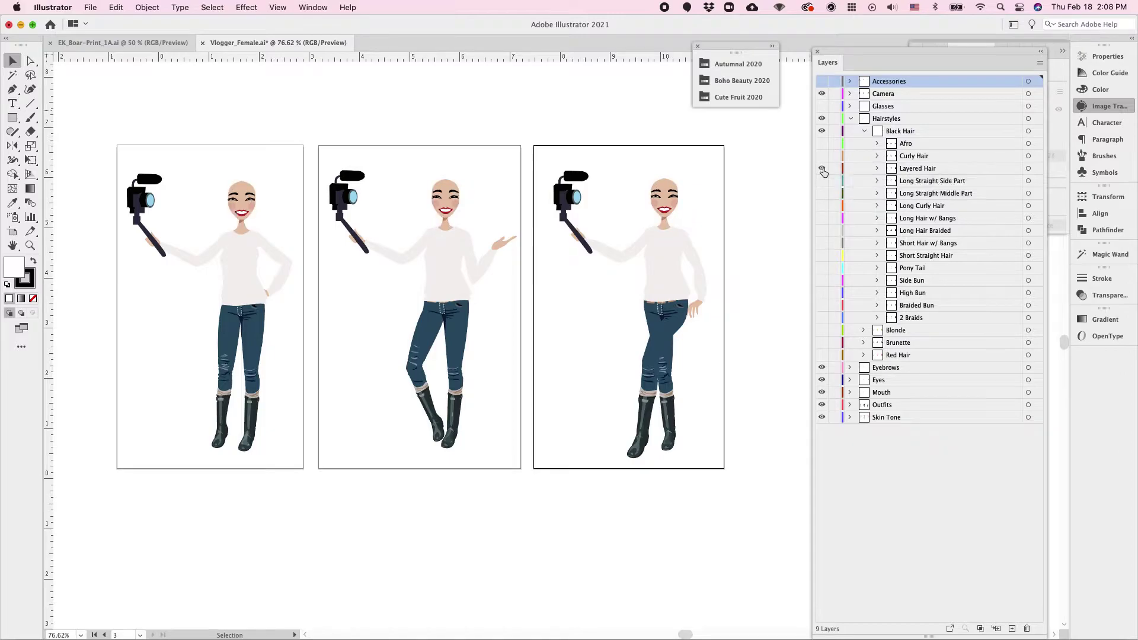
click(821, 168)
click(822, 169)
Preview the black Long Straight Side Part and Long Straight Middle Part hairstyles, one at a time.
click(821, 181)
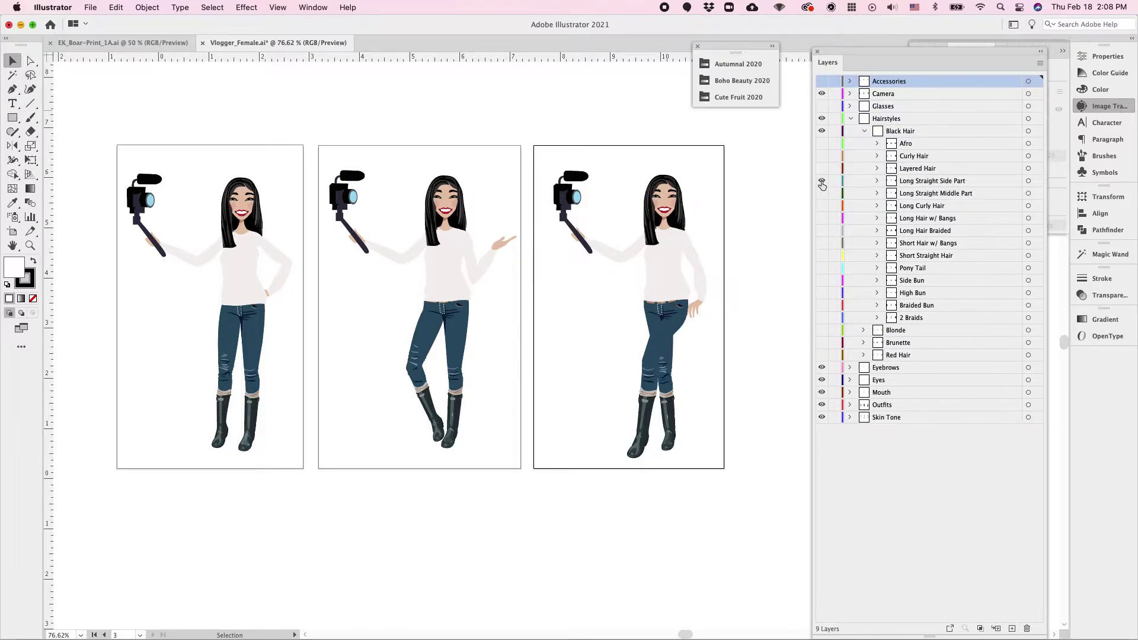
click(822, 182)
click(821, 193)
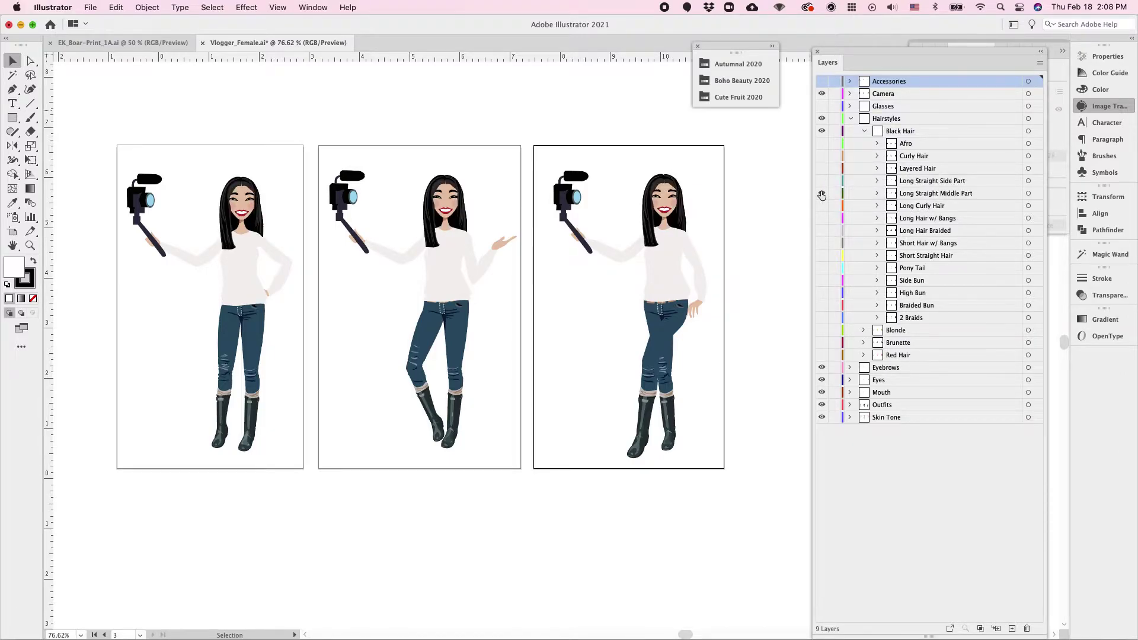
click(822, 194)
Preview the black Long Curly Hair, Long Hair w/ Bangs and Long Hair Braided styles, one at a time.
click(822, 206)
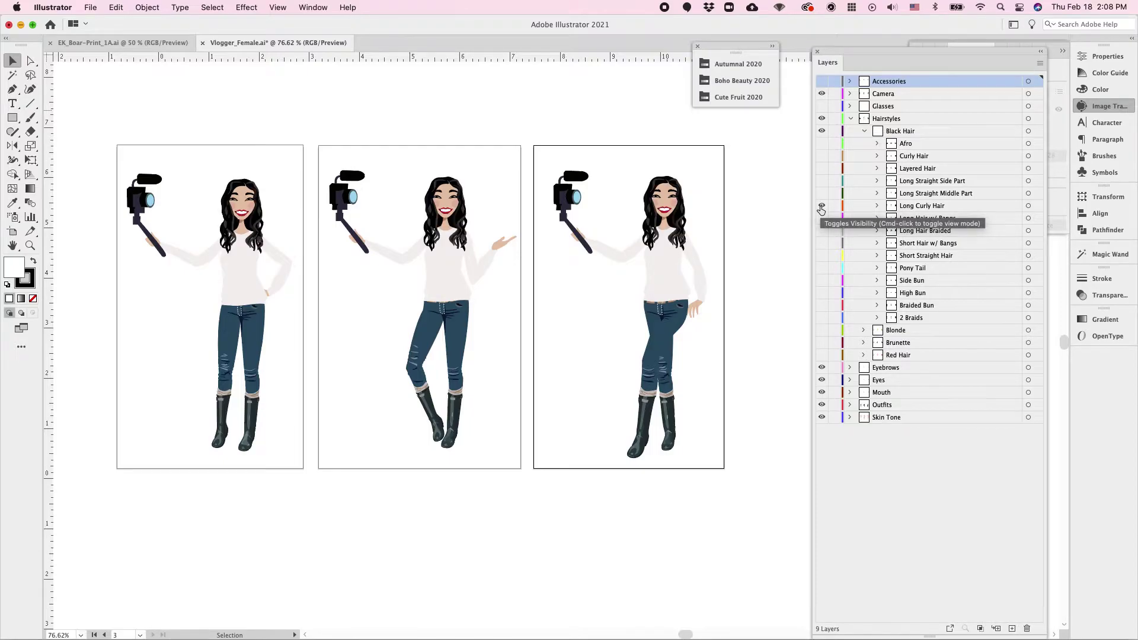
click(821, 207)
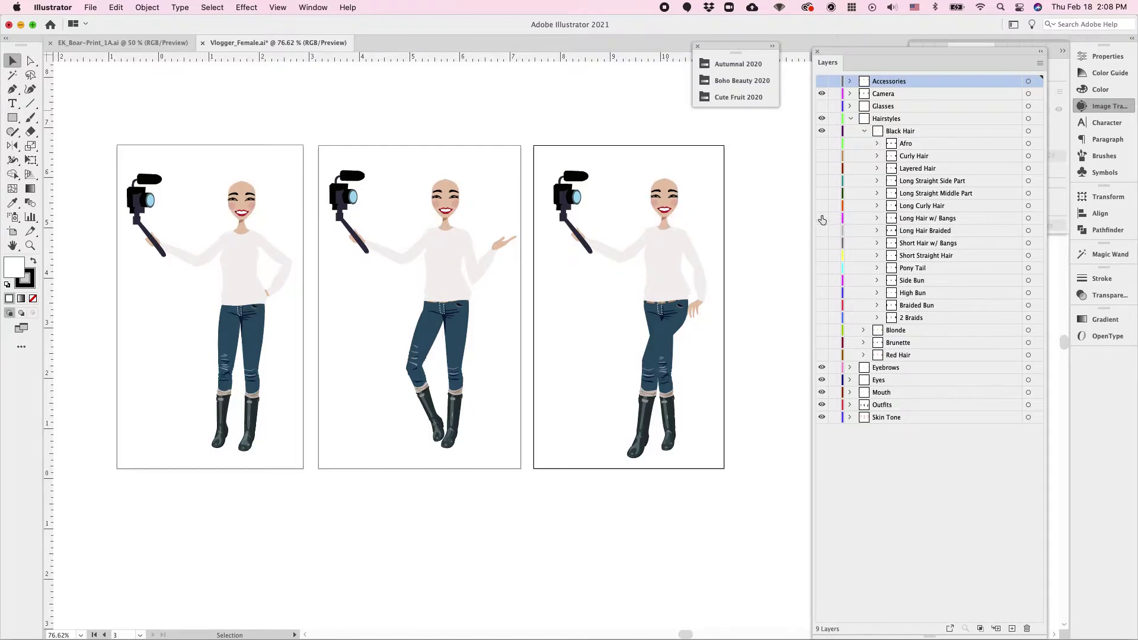
click(821, 219)
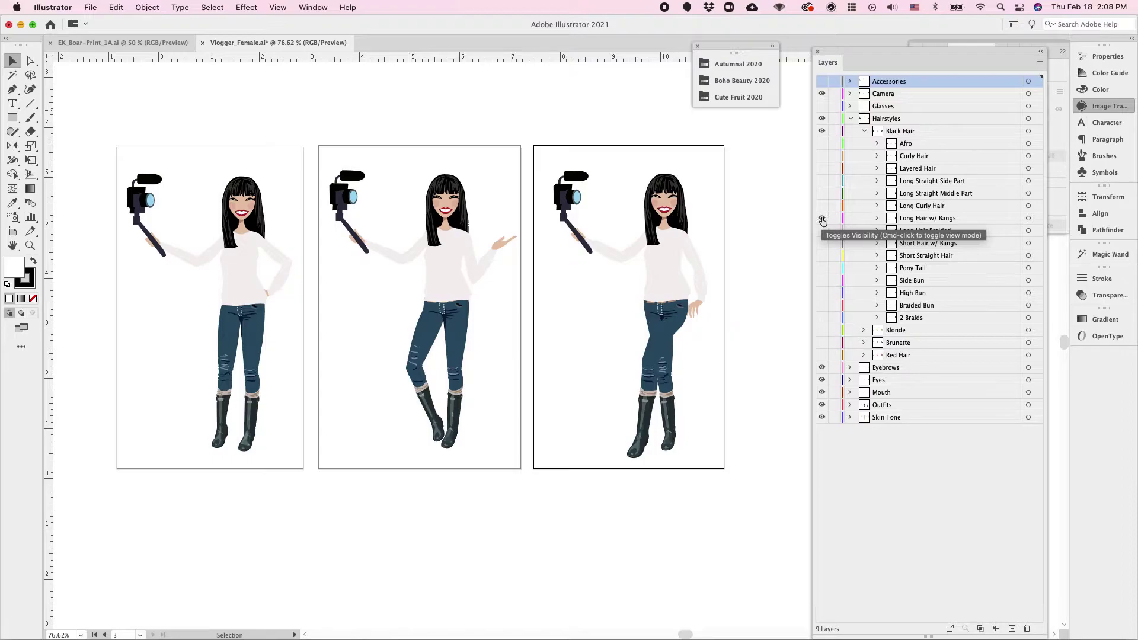
click(822, 219)
click(822, 234)
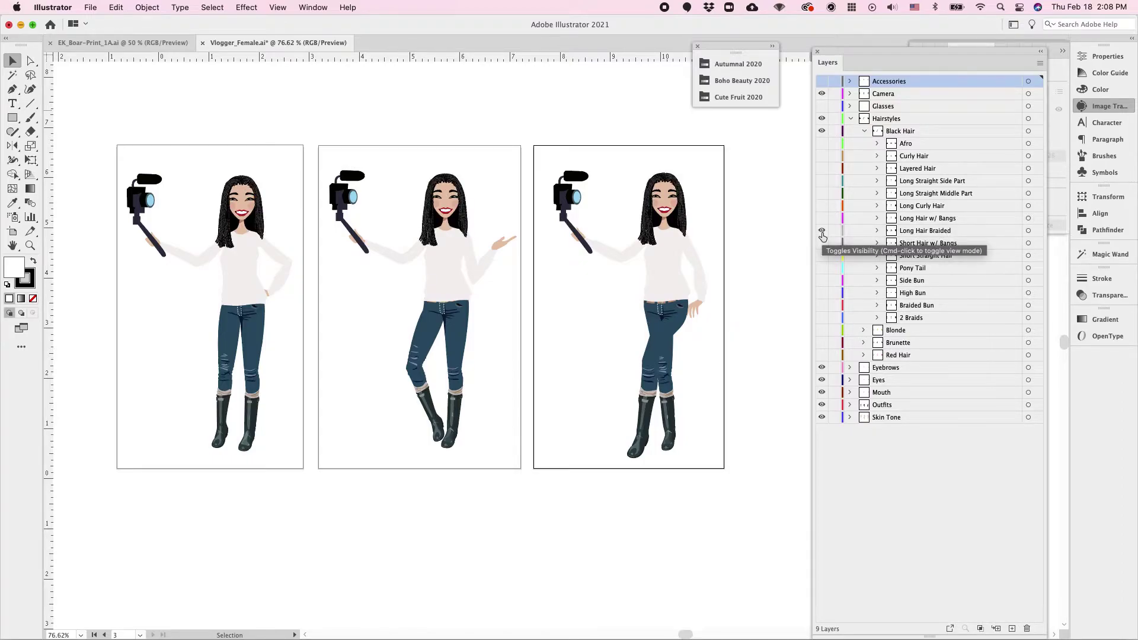
click(821, 232)
Preview the black Short Hair w/ Bangs and Short Straight Hair styles, switch to Afro and collapse the Black Hair layer.
click(822, 243)
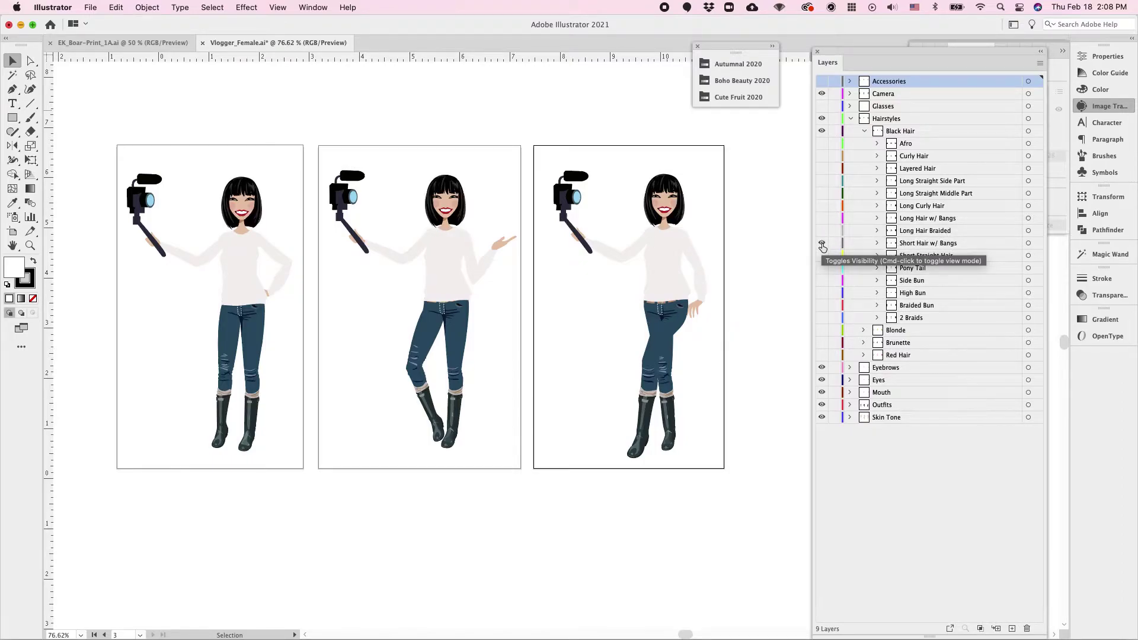
click(821, 243)
click(822, 256)
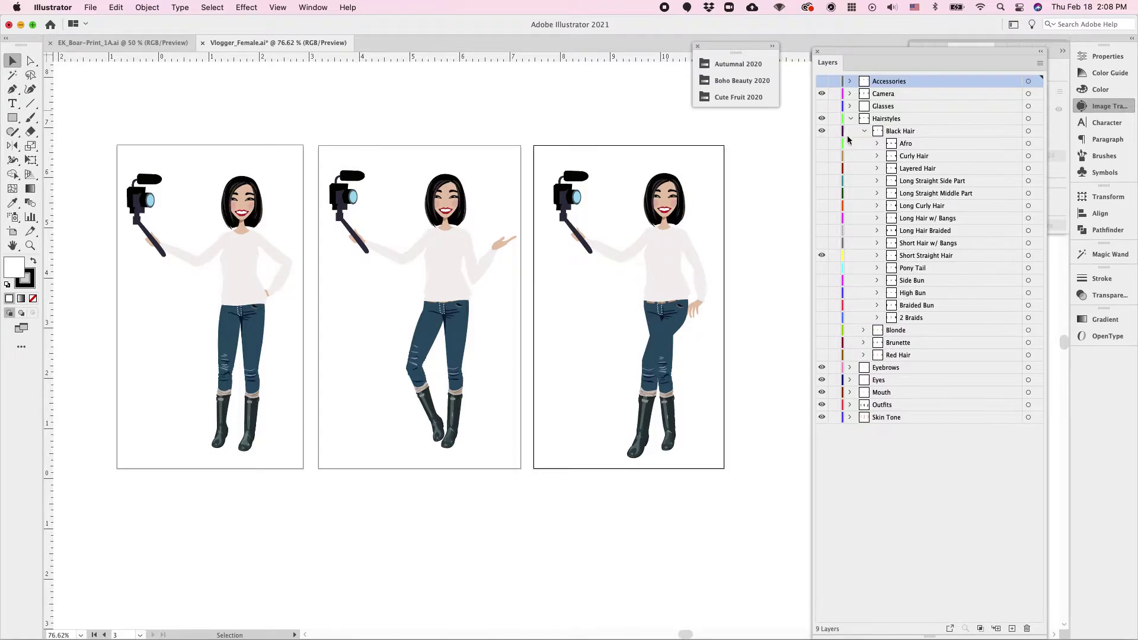
click(822, 255)
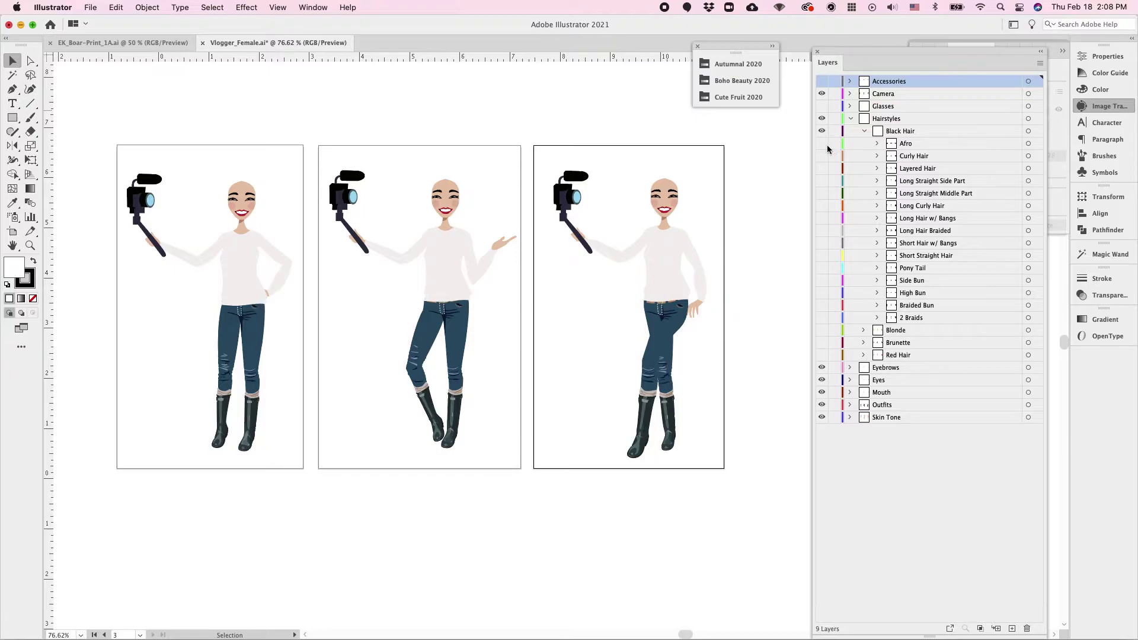
click(821, 143)
click(865, 131)
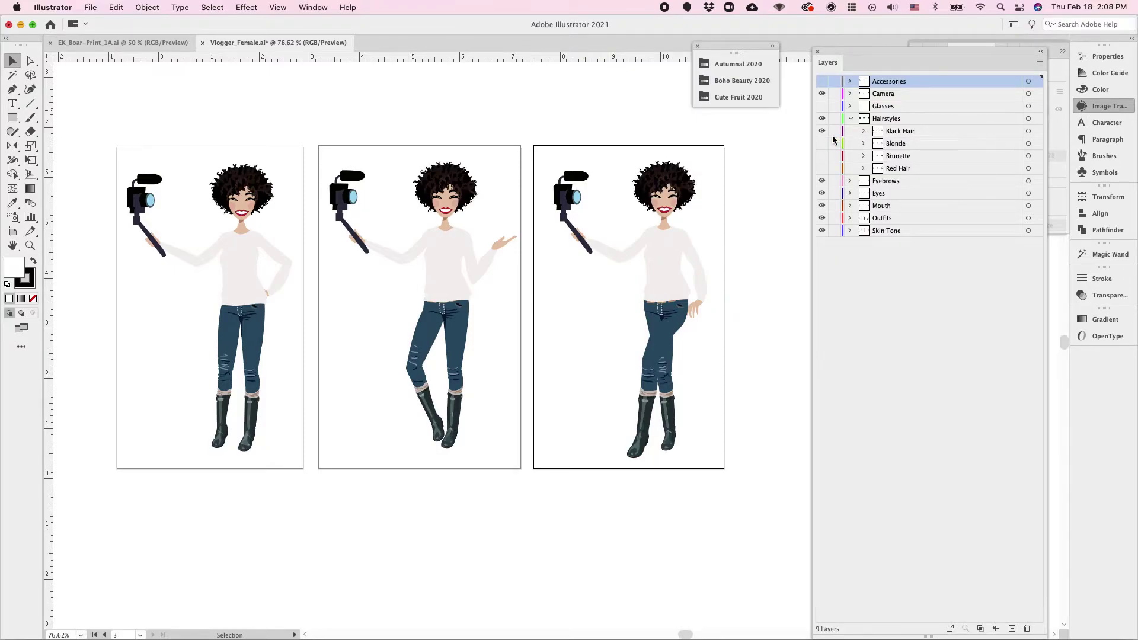
Expand the Eyebrows layer and switch from the Thick to the Thin eyebrows.
click(850, 181)
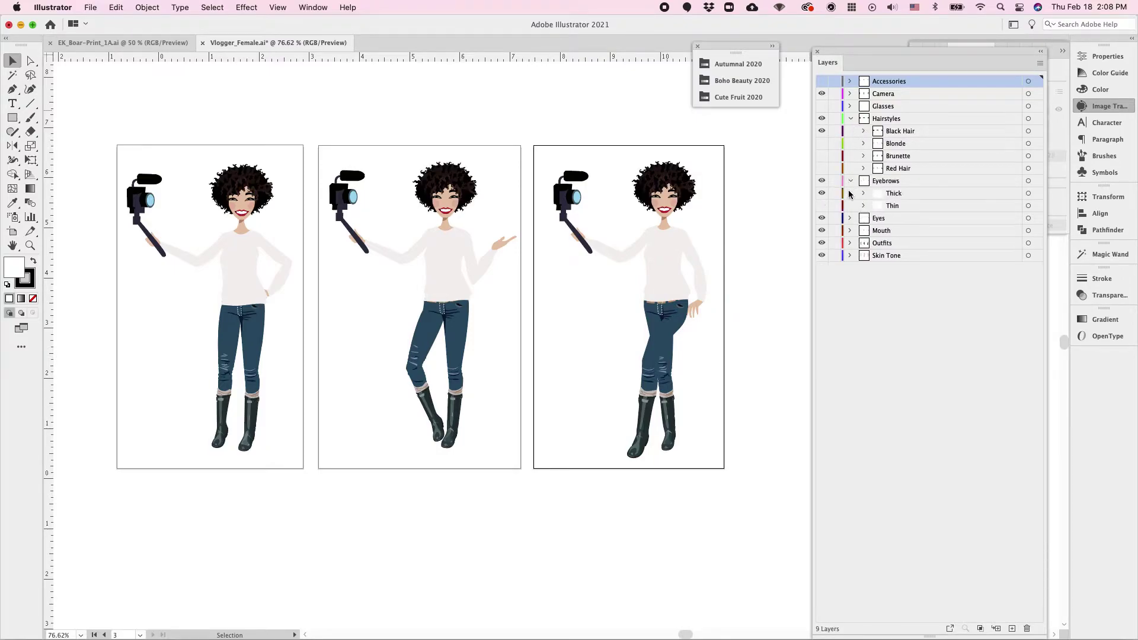
click(822, 194)
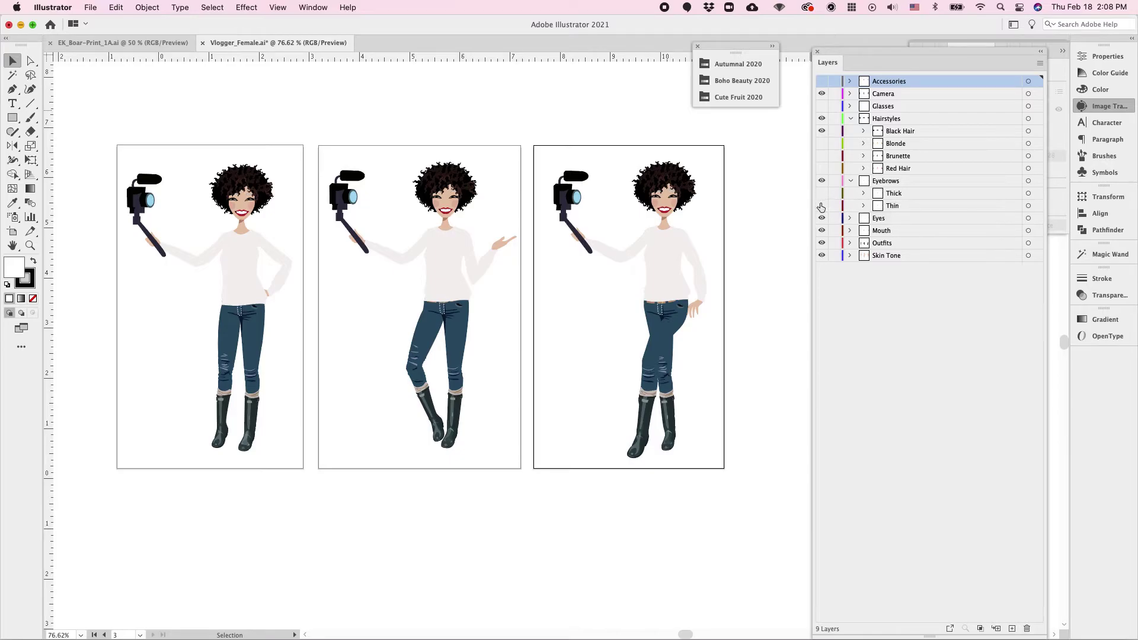
Replace the black Afro with Long Hair Braided, trying Layered Hair and Long Straight Middle Part and hiding both.
click(864, 131)
click(822, 143)
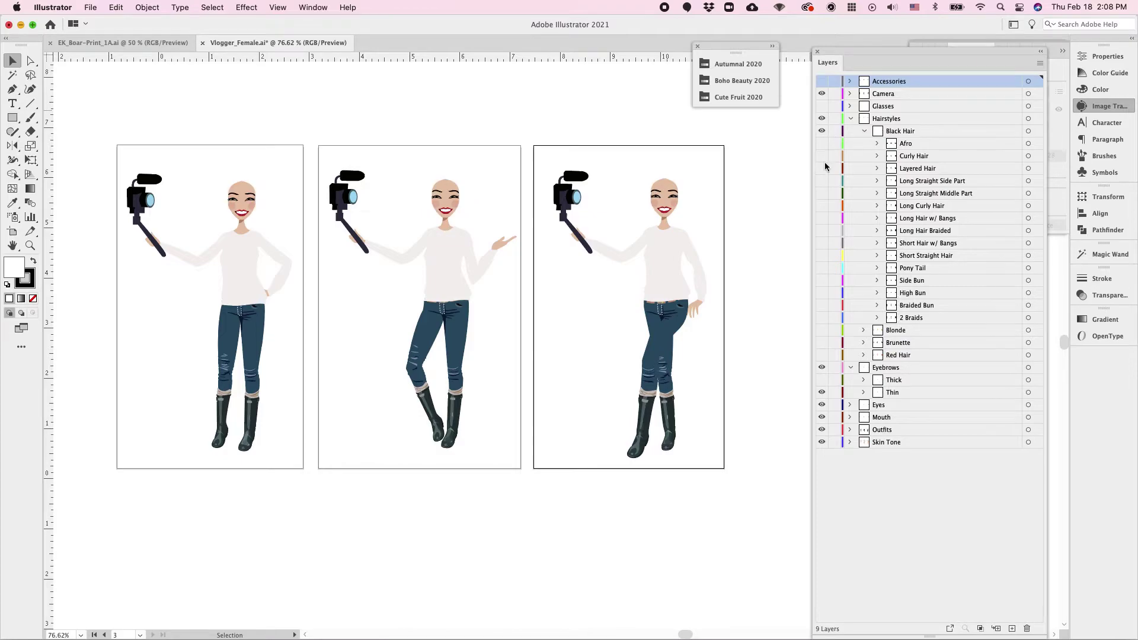
click(821, 169)
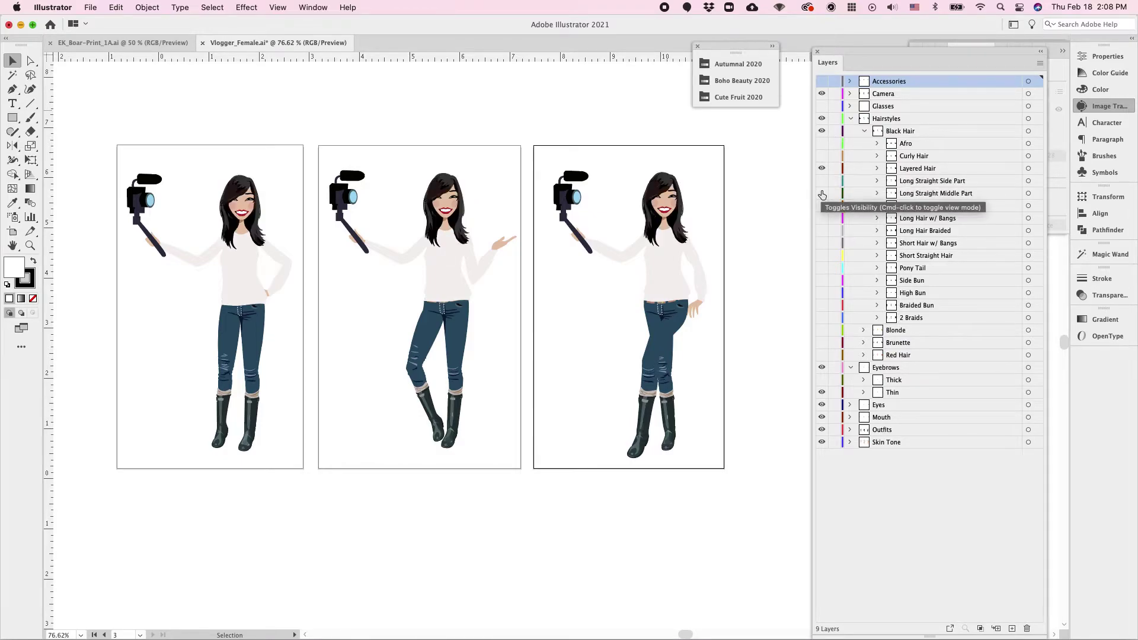
click(821, 194)
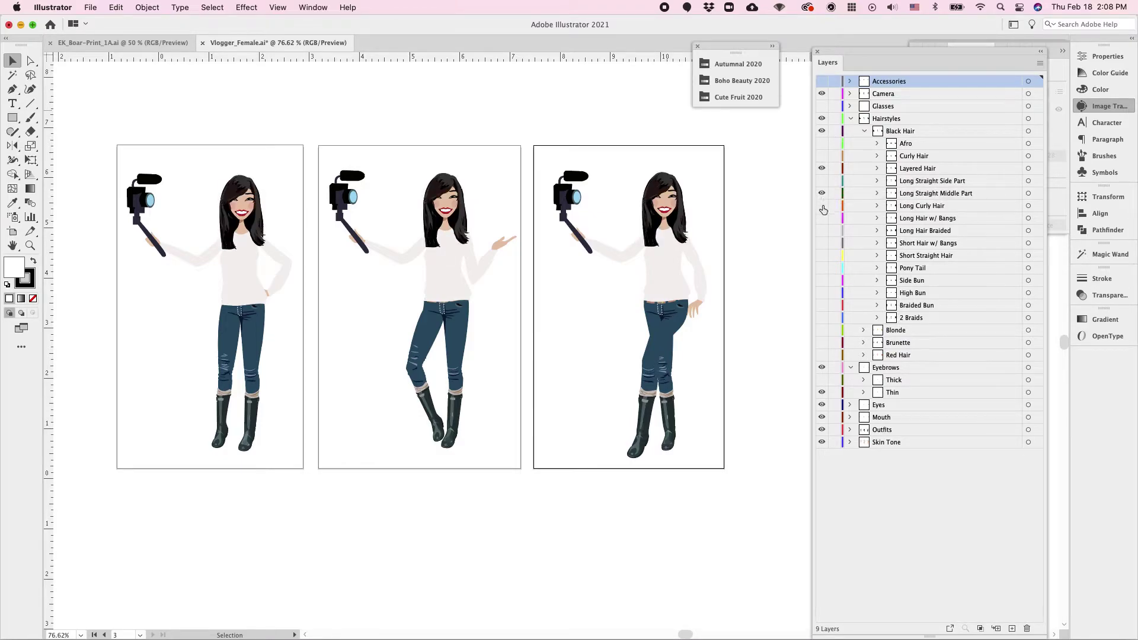
click(821, 231)
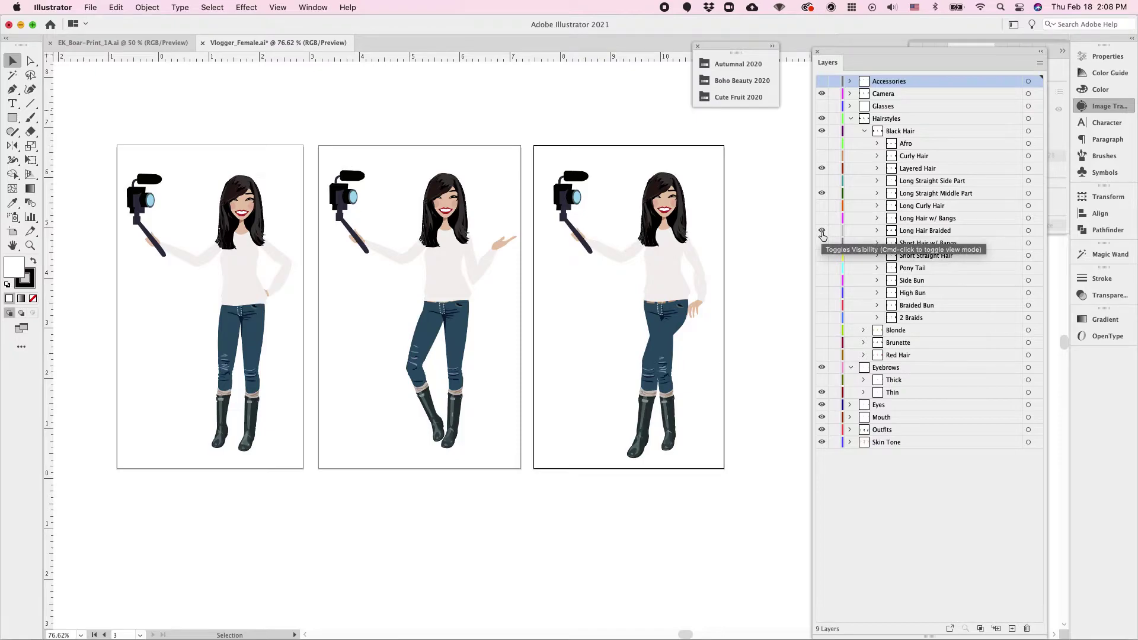
click(822, 193)
click(821, 169)
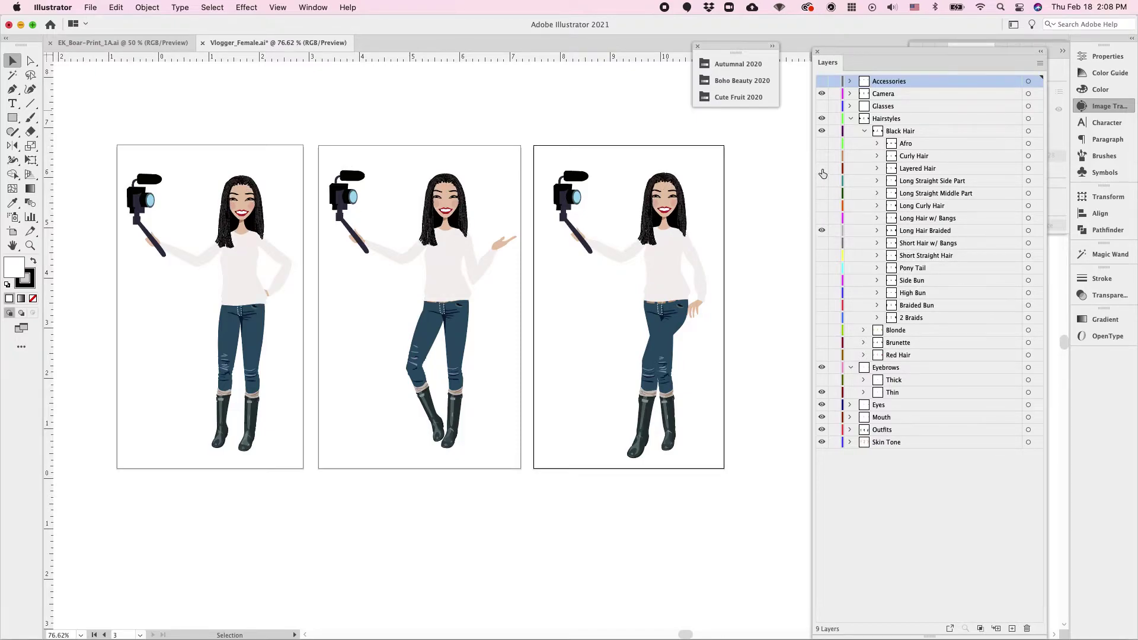
Toggle the visibility of the Thin eyebrows and collapse the Hairstyles and Eyebrows layers.
click(851, 119)
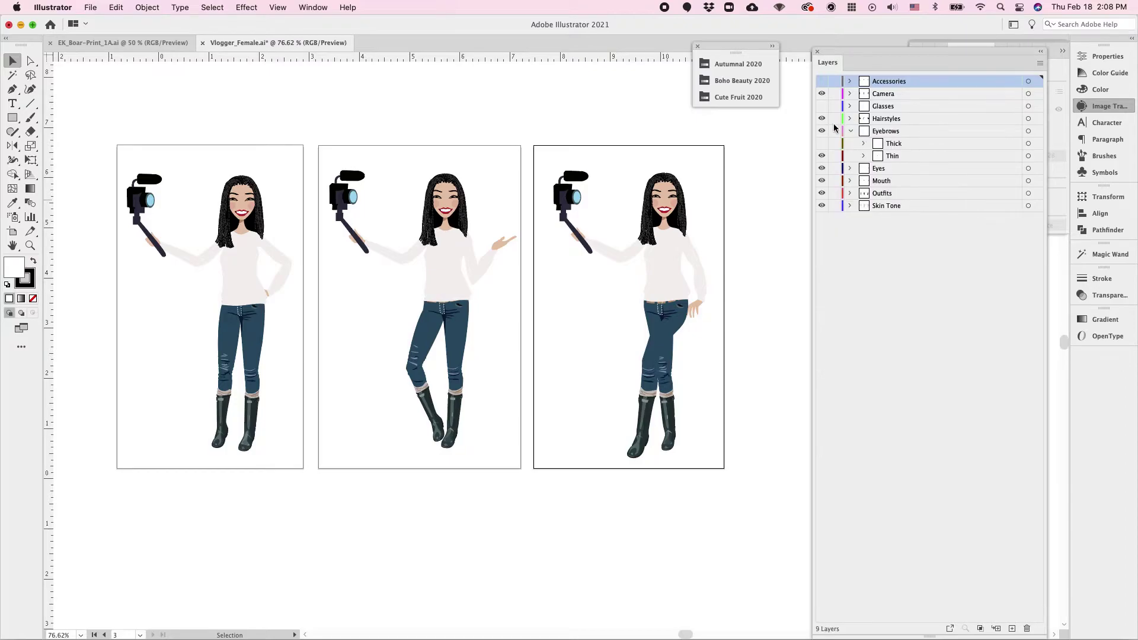
click(821, 155)
click(852, 131)
Hide Slanted Eyes, show Big Eyes instead and expand its eye colour sublayers.
click(851, 144)
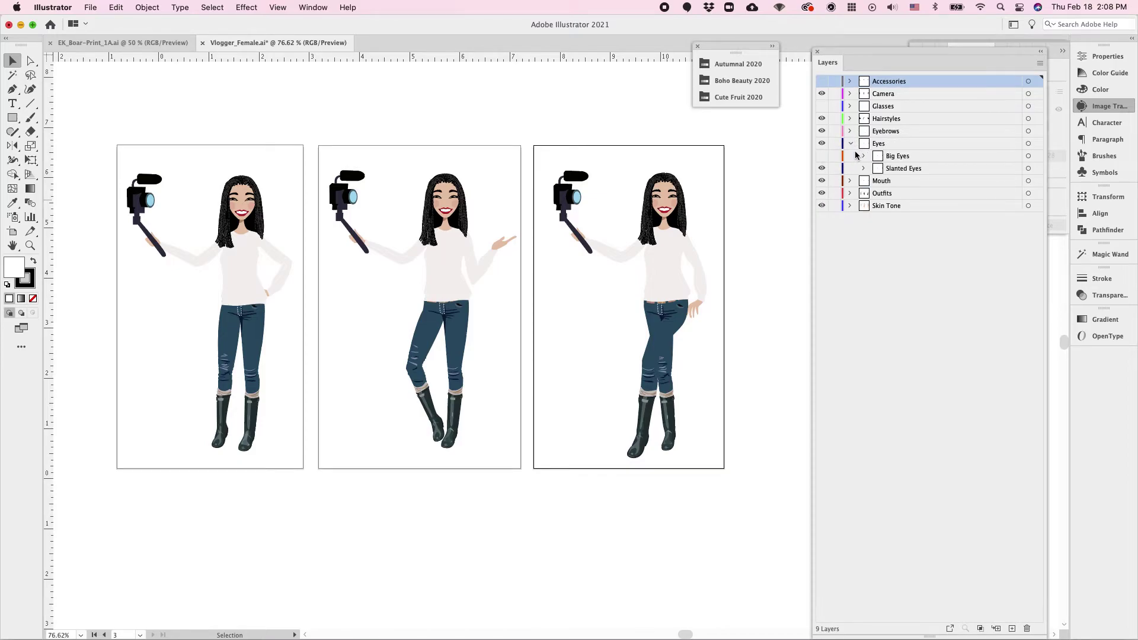
click(821, 168)
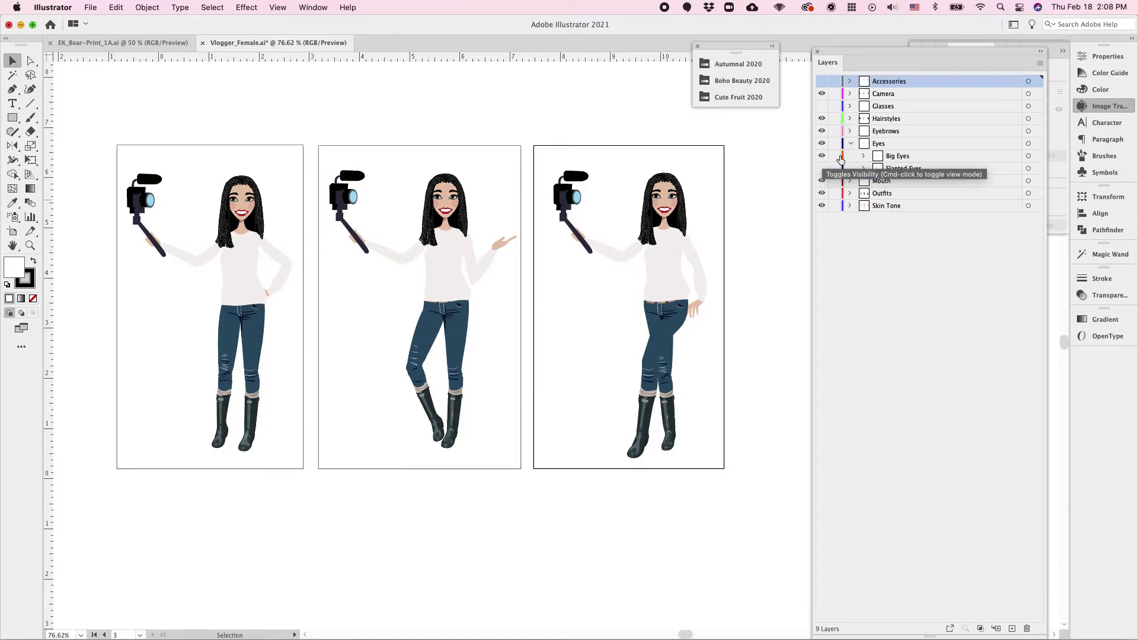
click(863, 155)
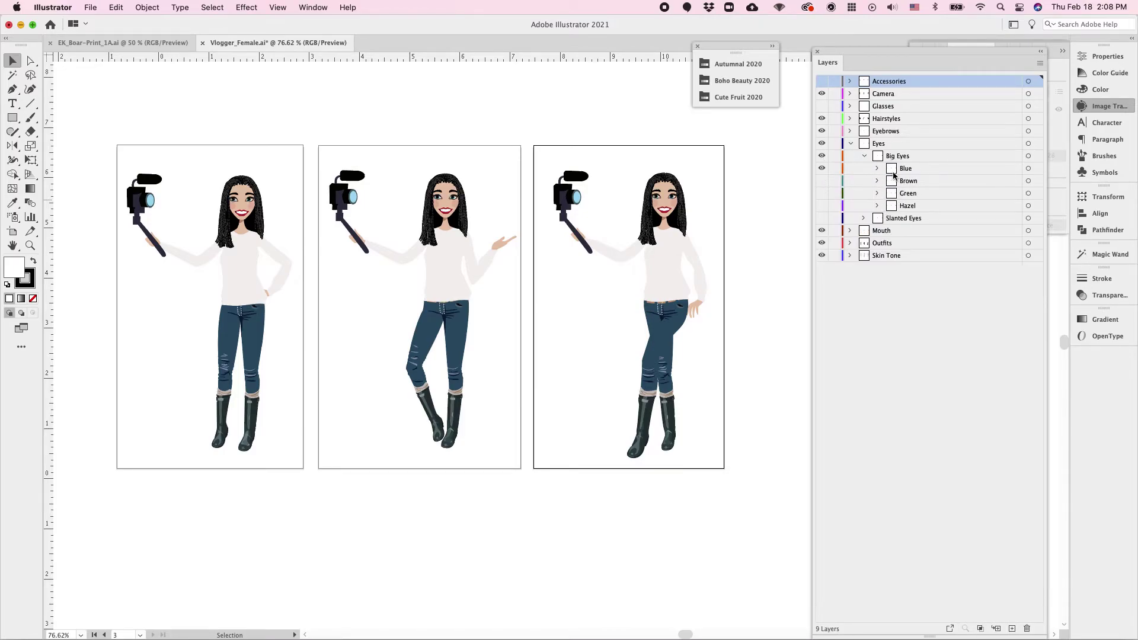
Hide the Blue eyes, preview Brown and Green in turn, and show Hazel before collapsing the Eyes layer.
click(822, 171)
click(821, 181)
click(821, 182)
click(821, 196)
click(822, 197)
click(821, 207)
click(864, 156)
click(851, 144)
Show Pink Lips in the Mouth layer and collapse the layer.
click(851, 156)
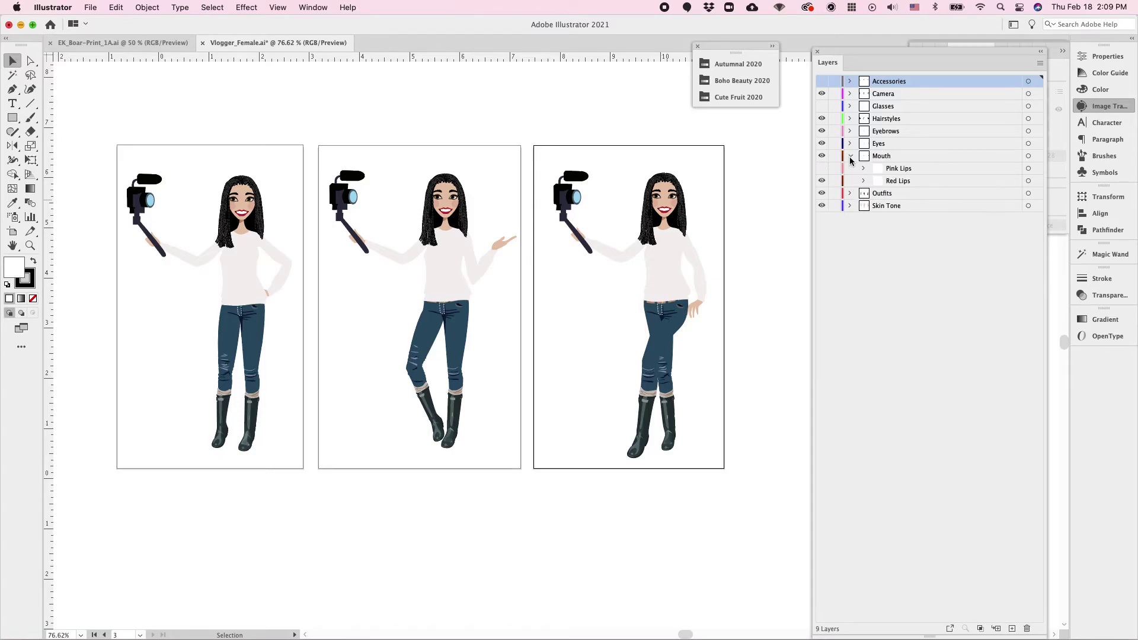
click(822, 169)
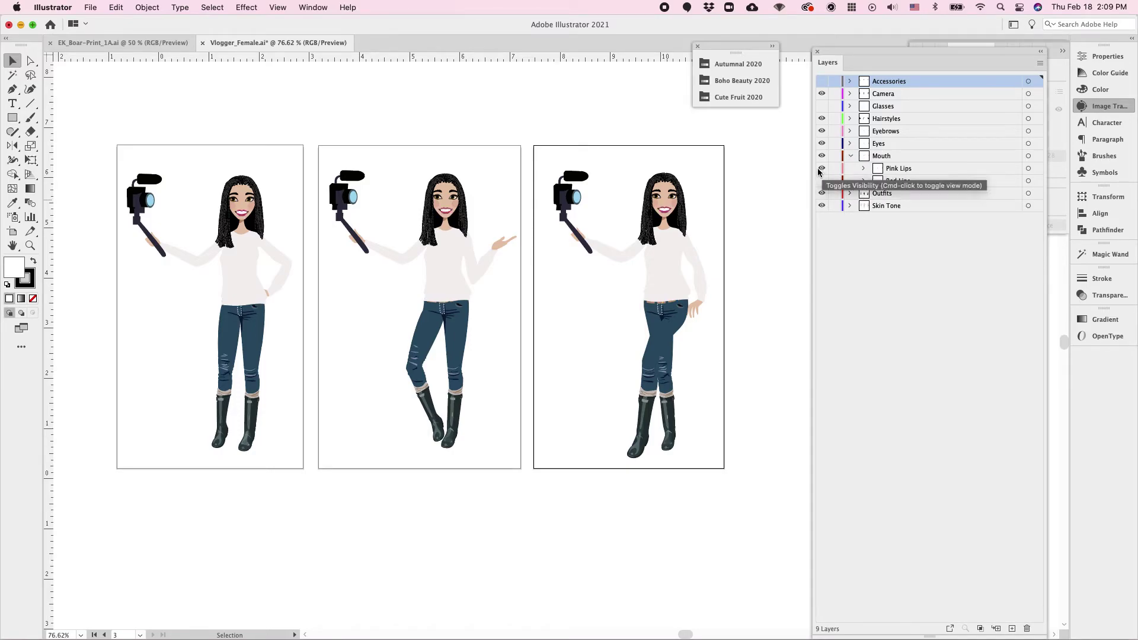
click(851, 156)
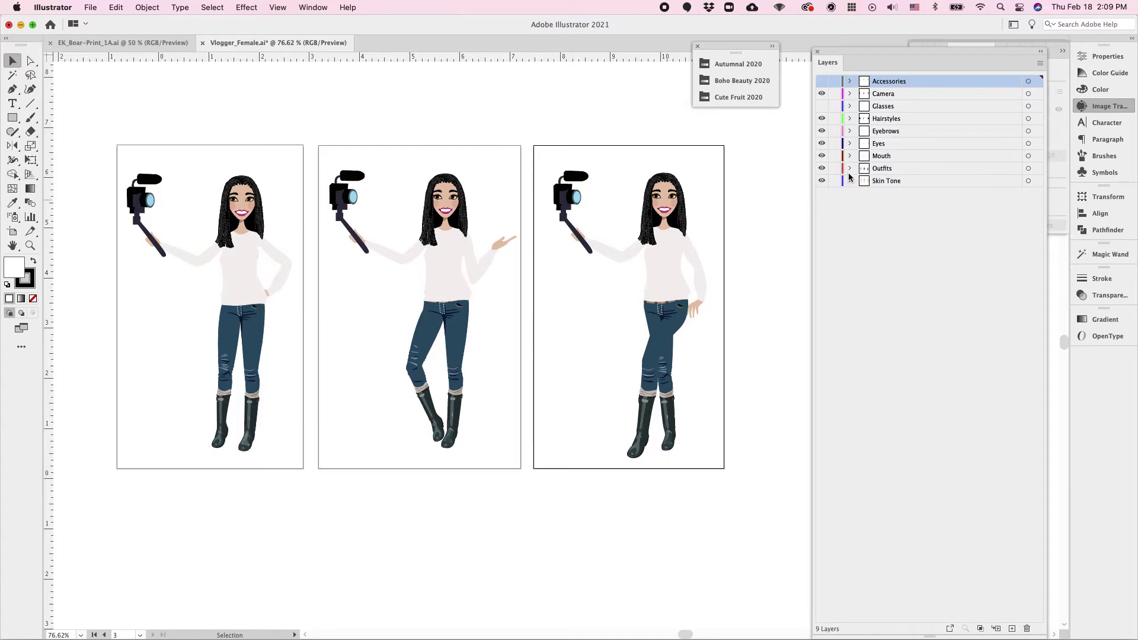
Expand the Autumn 1 outfit and toggle the Boots of Dress 1 off and on.
click(850, 169)
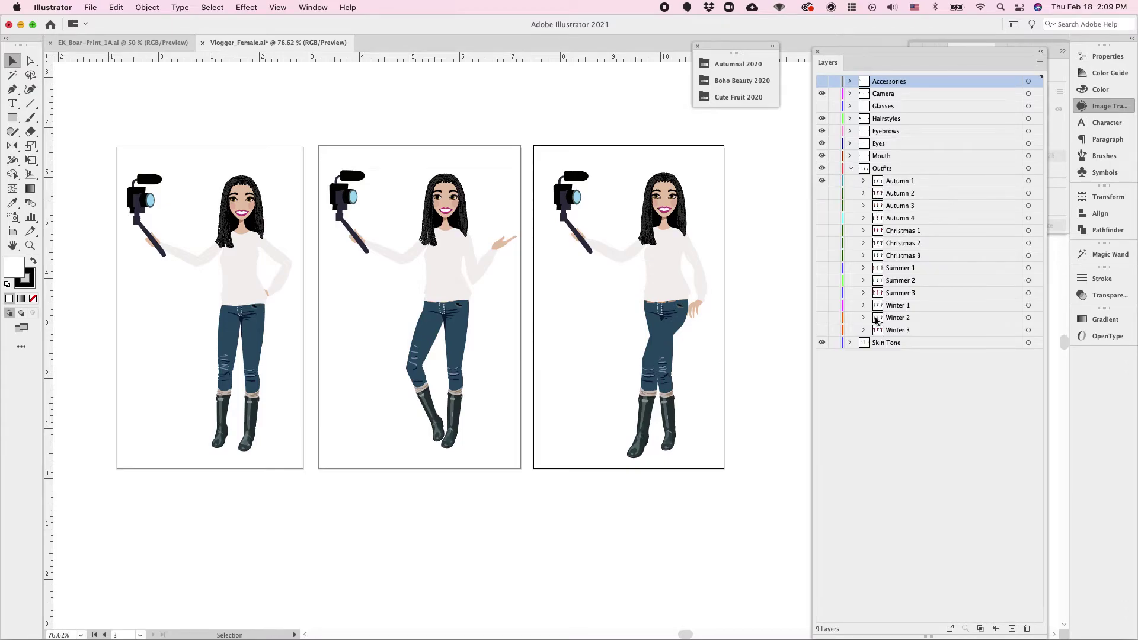
click(863, 182)
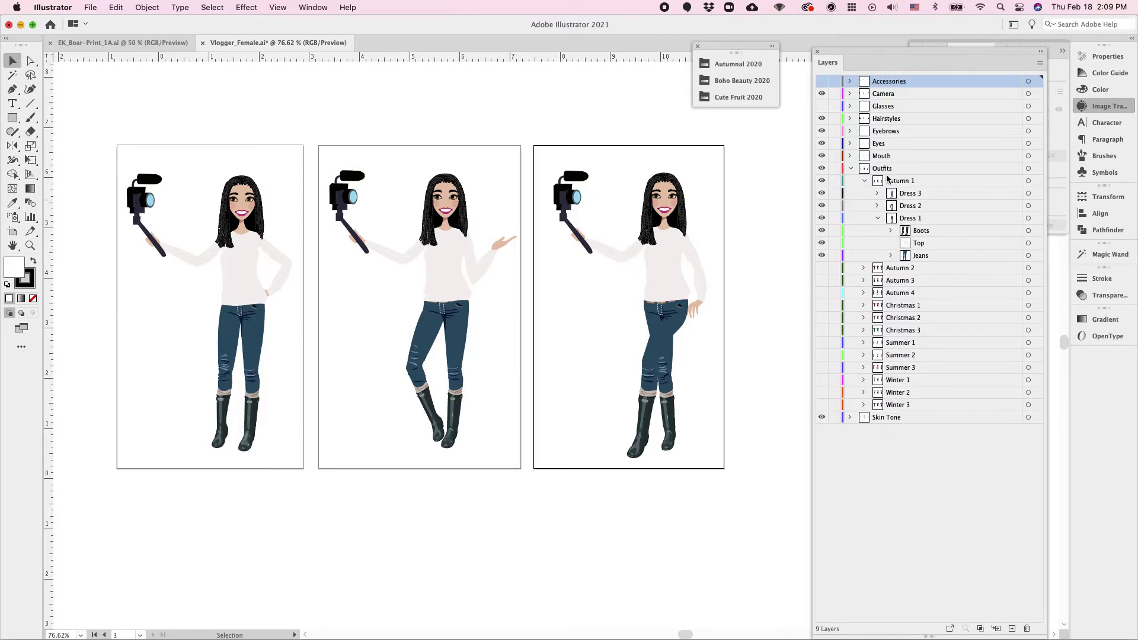
click(822, 232)
click(822, 231)
click(822, 232)
click(821, 232)
Toggle the whole Dress 3 of Autumn 1 off and back on, and collapse the outfit.
click(821, 193)
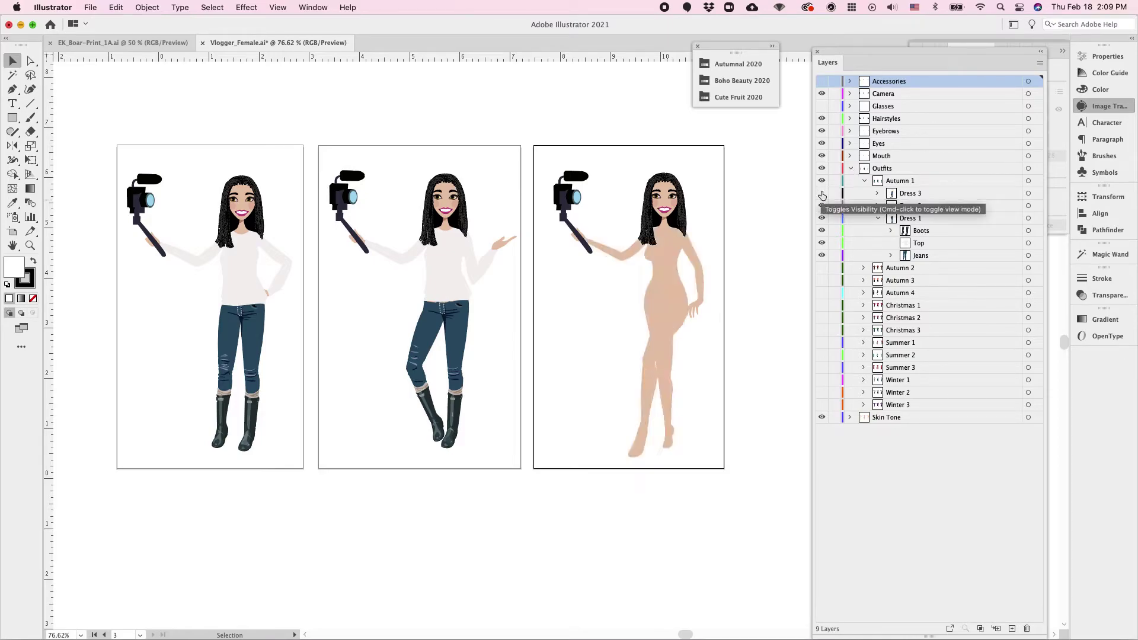
click(822, 193)
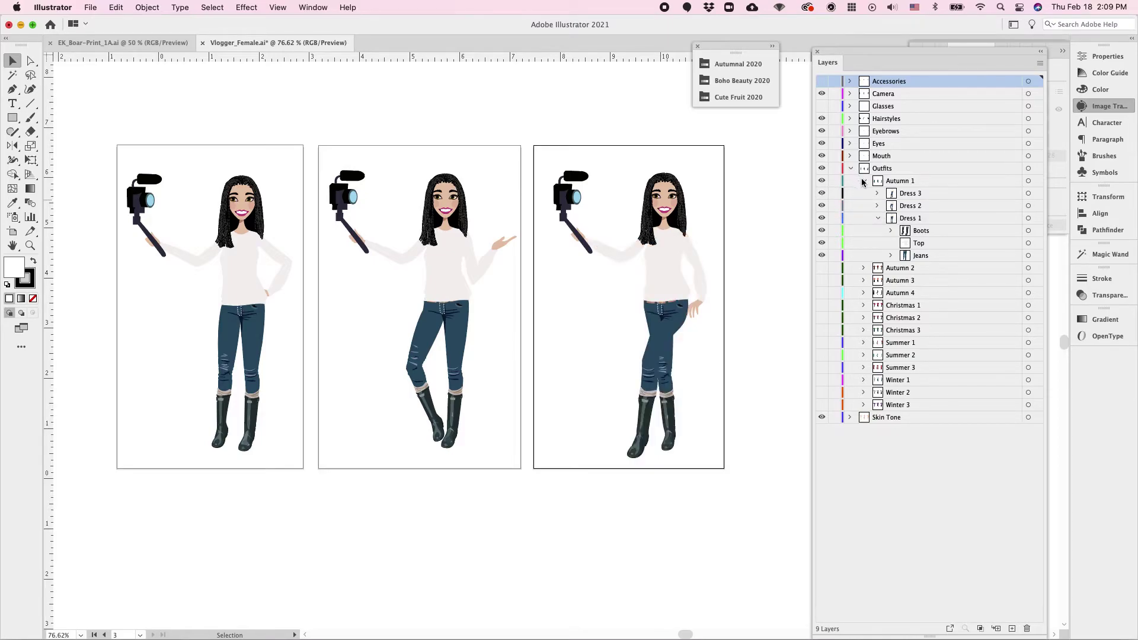
click(863, 181)
Hide Autumn 1 and preview the Autumn 2, Autumn 3 and Autumn 4 outfits, one at a time.
click(821, 181)
click(822, 193)
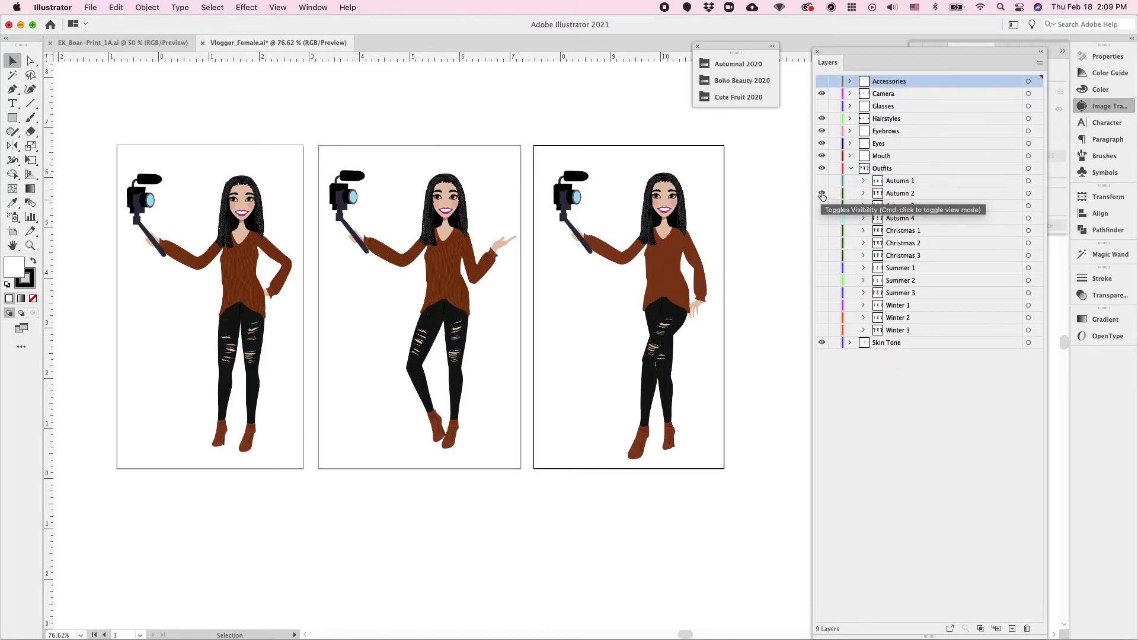
click(821, 194)
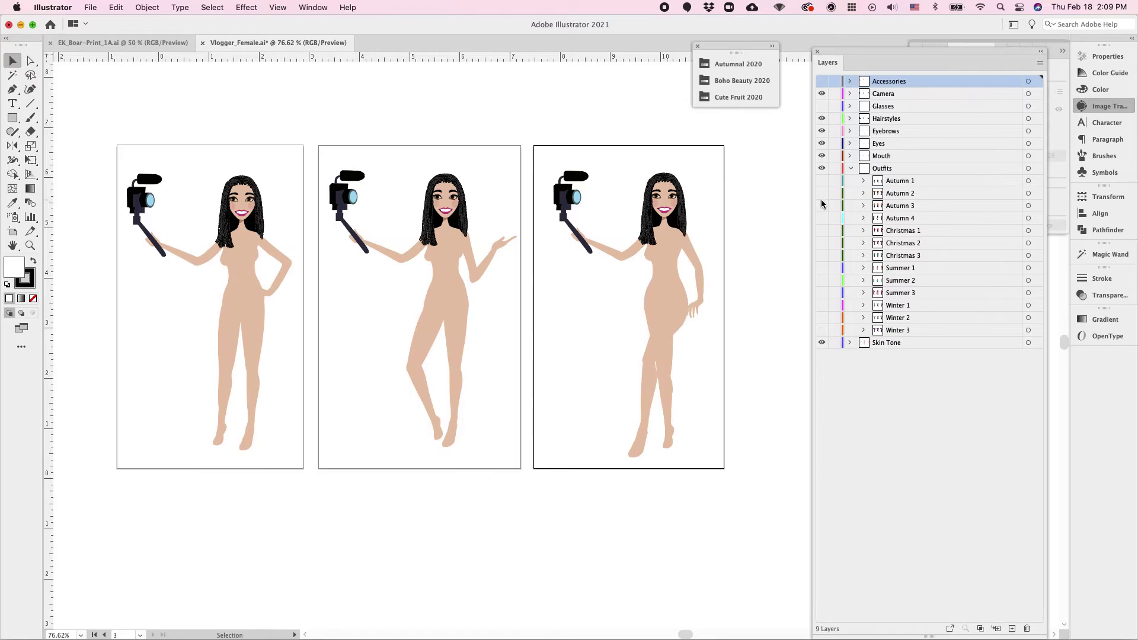
click(821, 205)
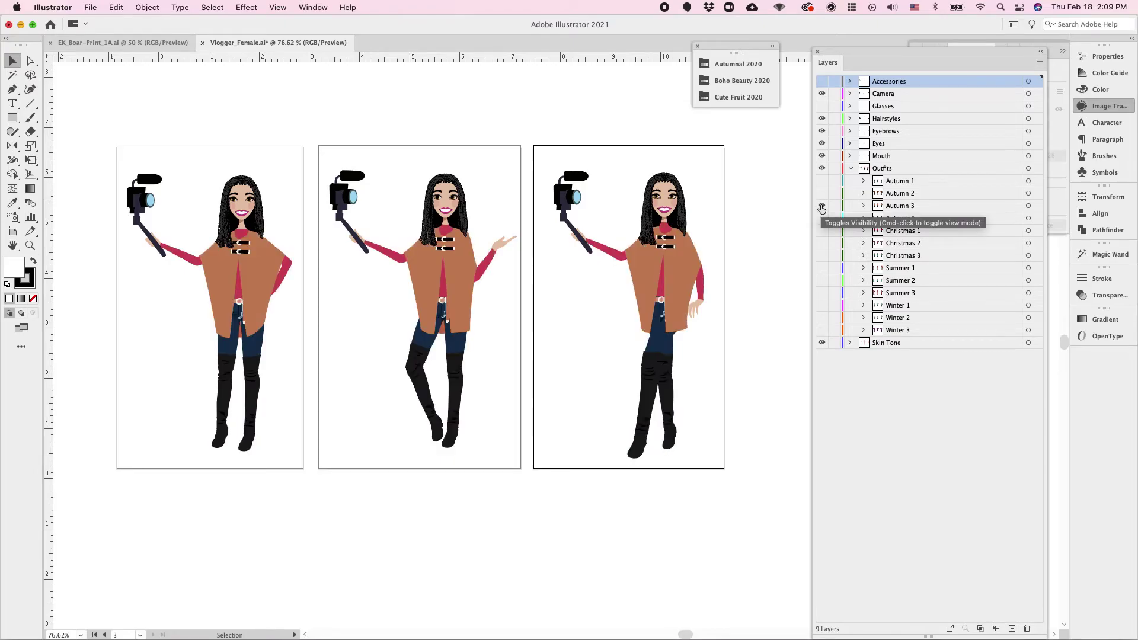
click(821, 206)
click(821, 218)
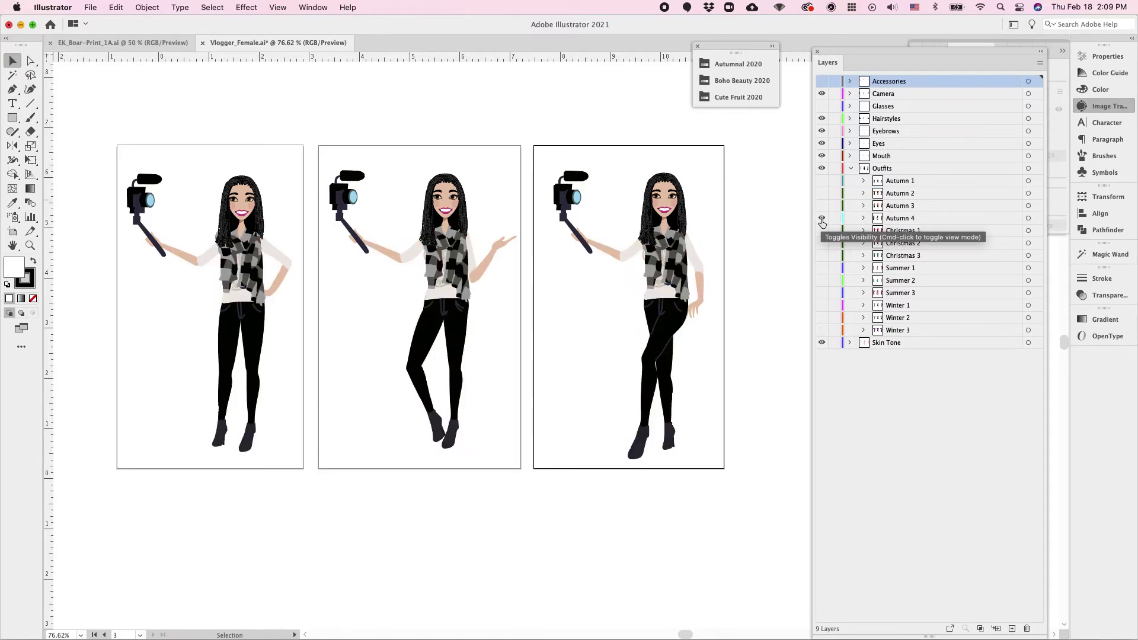
click(822, 219)
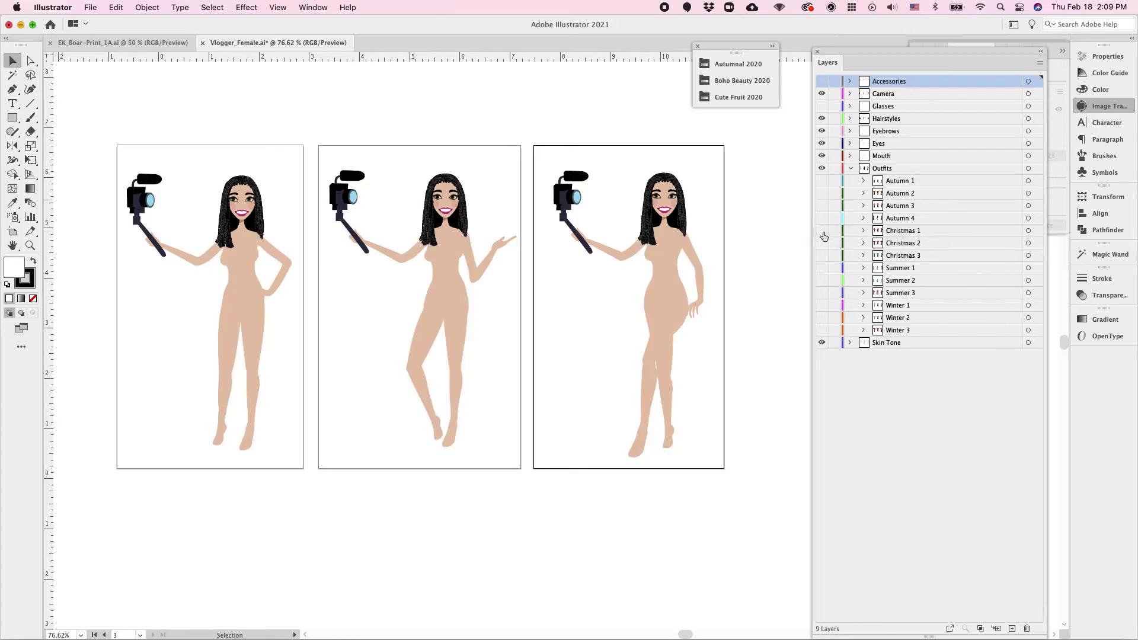
Preview the Christmas 1, Christmas 2 and Christmas 3 outfits, one at a time.
click(821, 230)
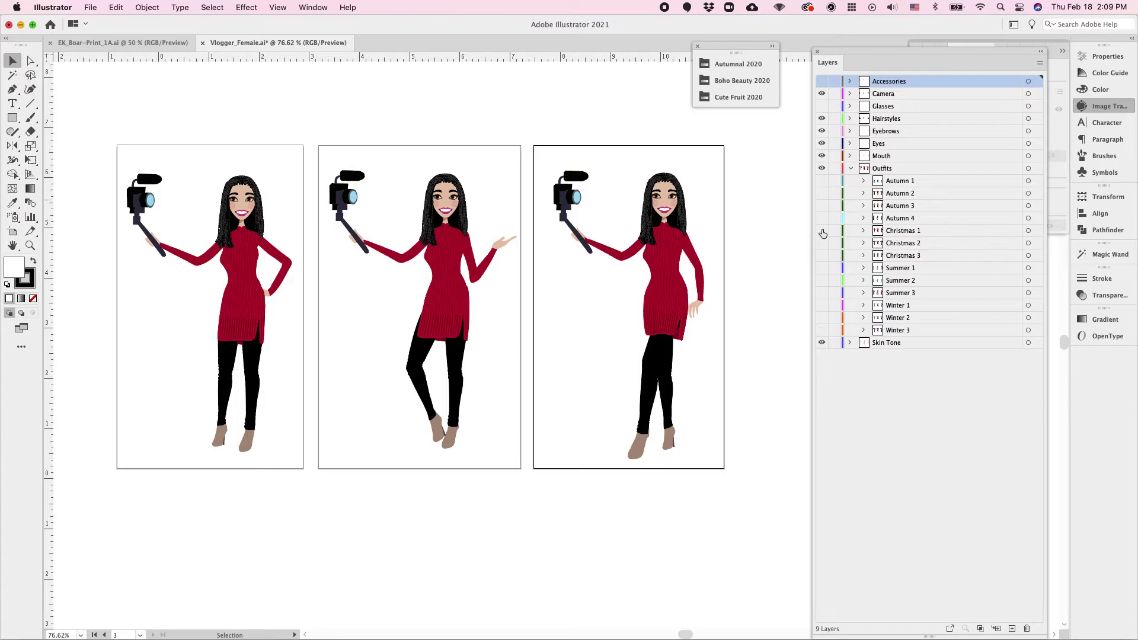
click(821, 231)
click(822, 243)
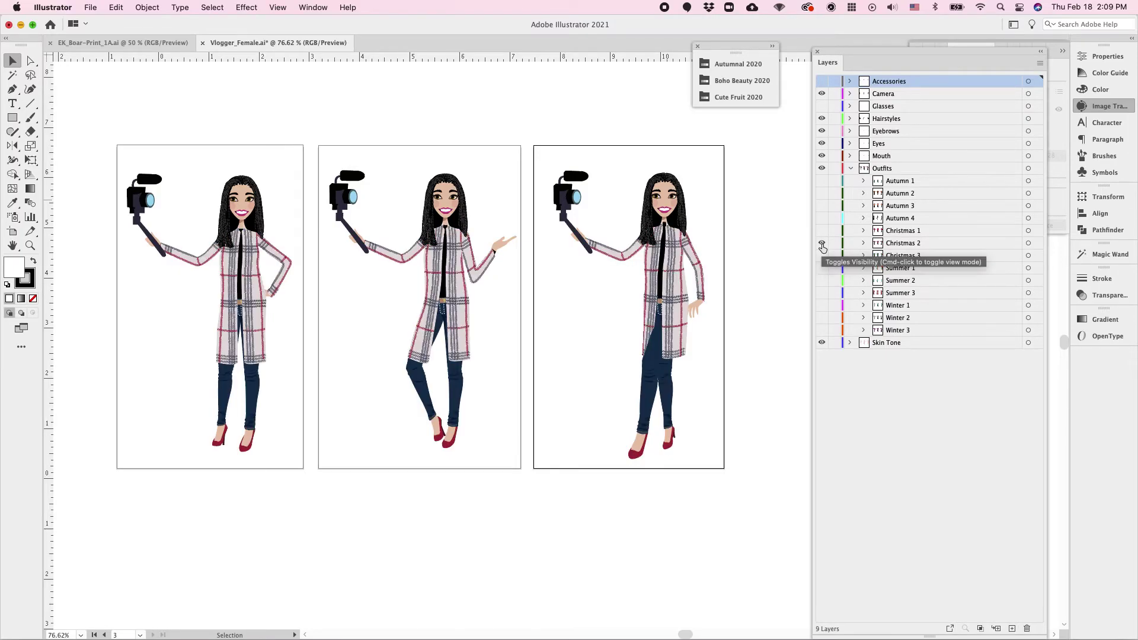
click(821, 242)
click(821, 255)
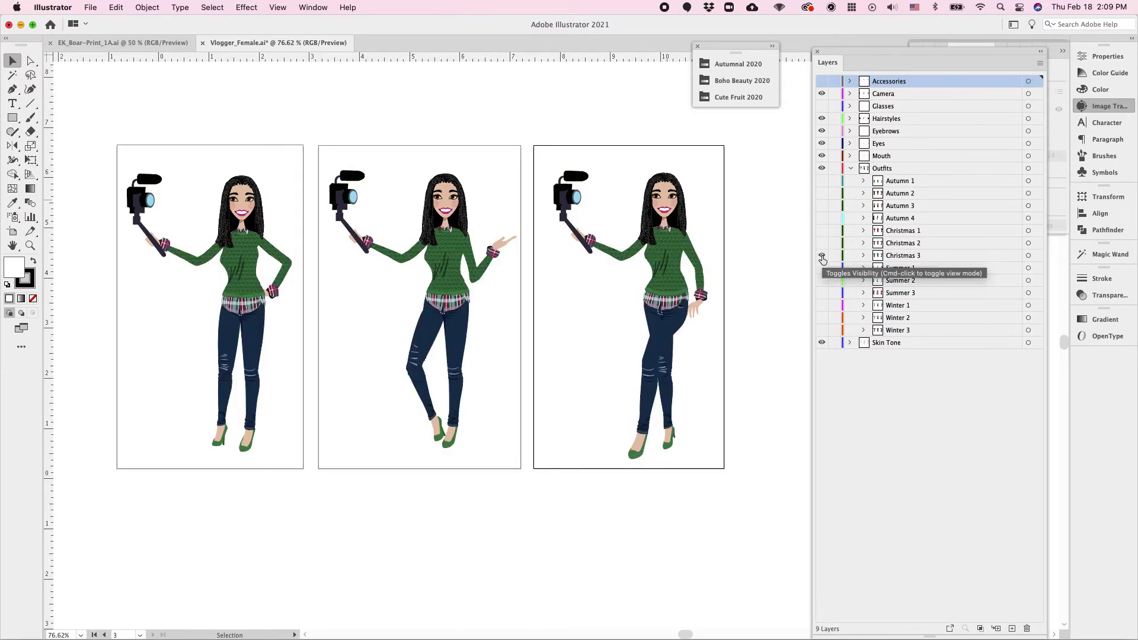
click(821, 256)
Preview the Summer 1, Summer 2 and Summer 3 outfits, one at a time.
click(822, 267)
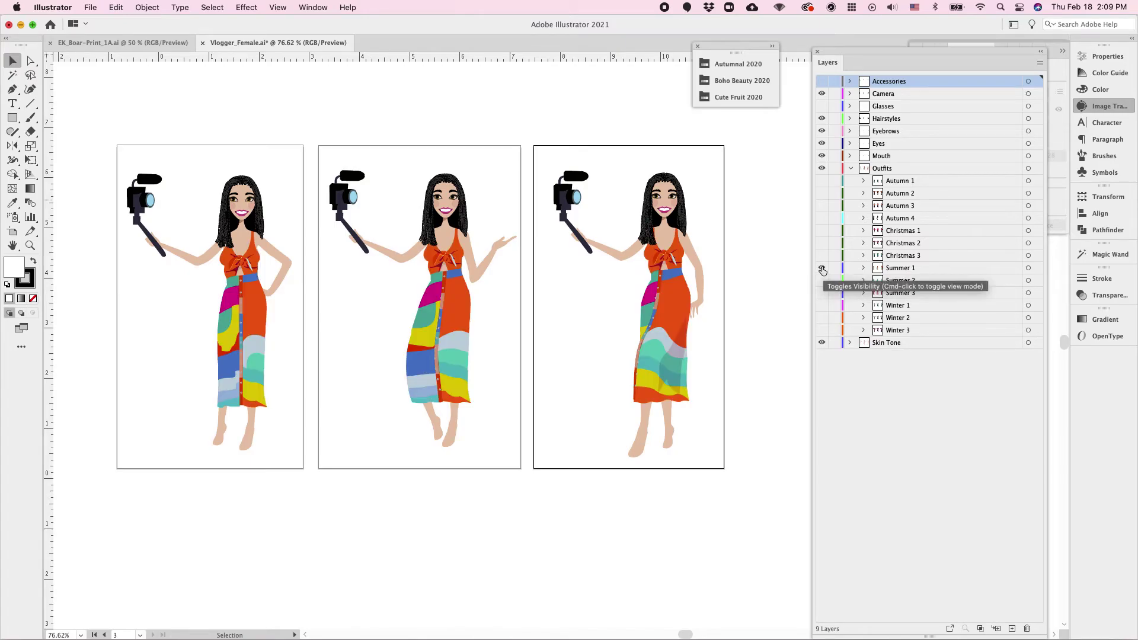
click(821, 268)
click(822, 280)
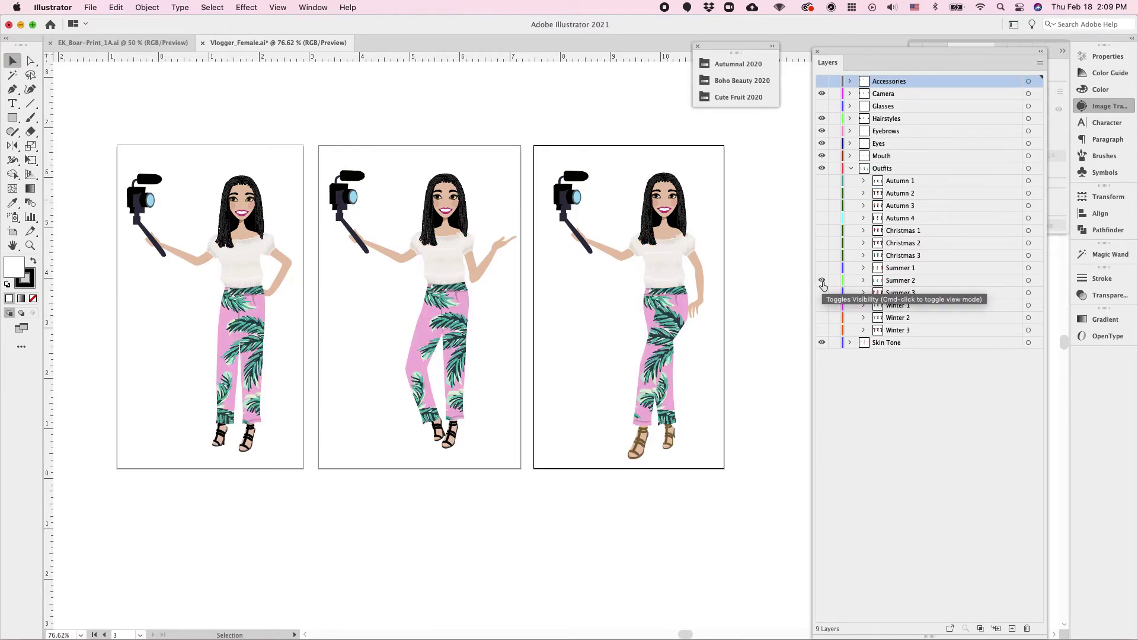
click(822, 282)
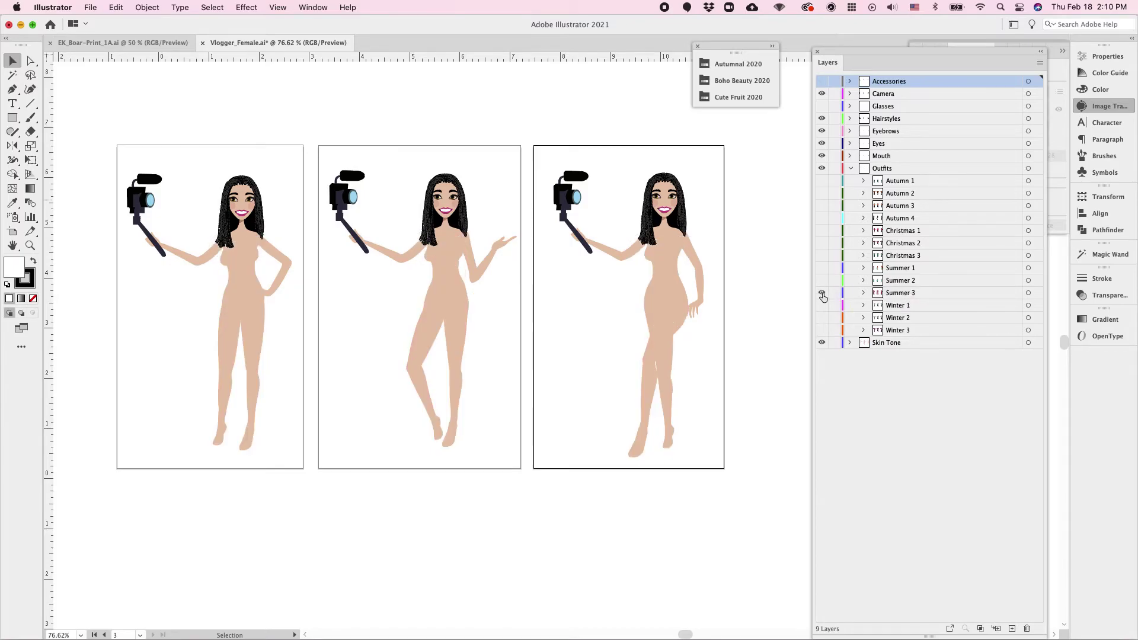
click(821, 293)
click(821, 294)
Preview the Winter 1 and Winter 2 outfits one at a time, and leave the Winter 3 outfit shown.
click(822, 305)
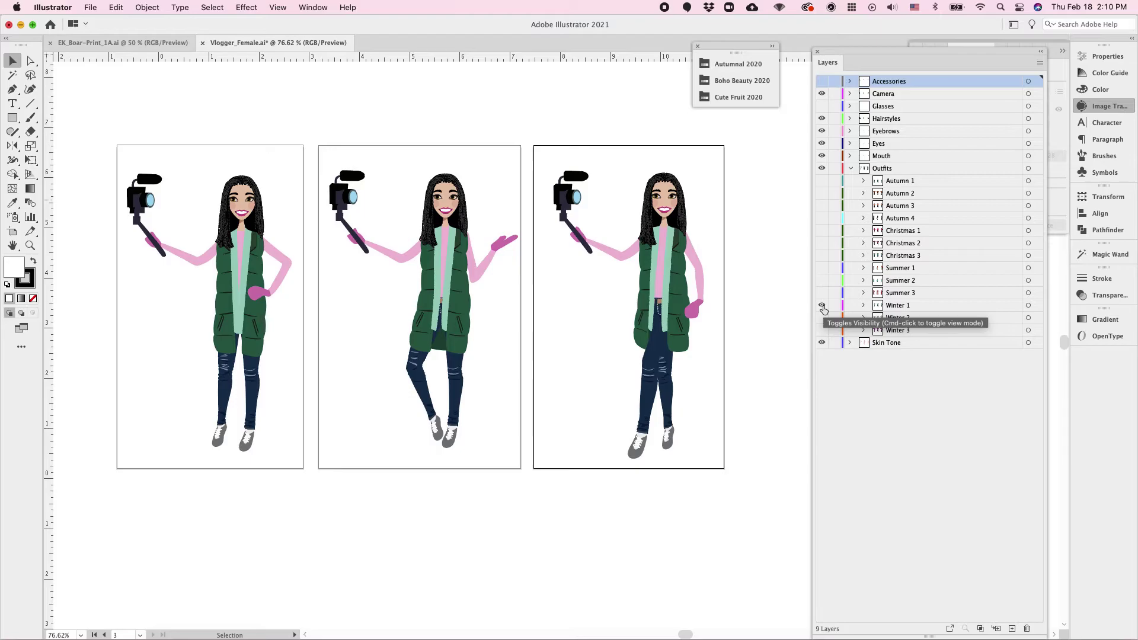
click(822, 305)
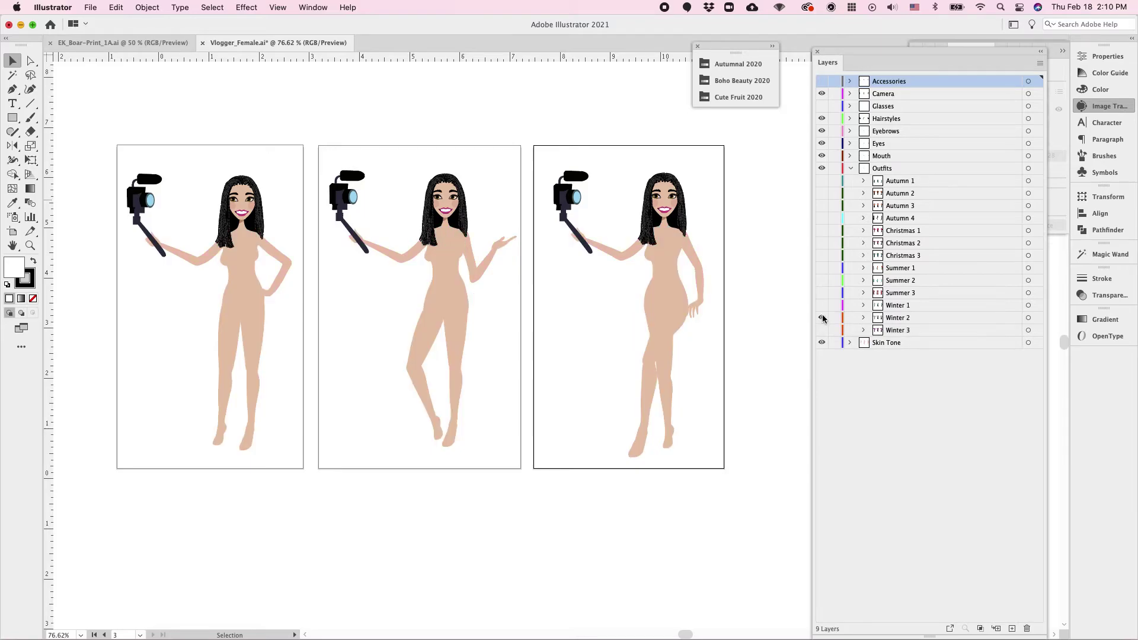
click(821, 318)
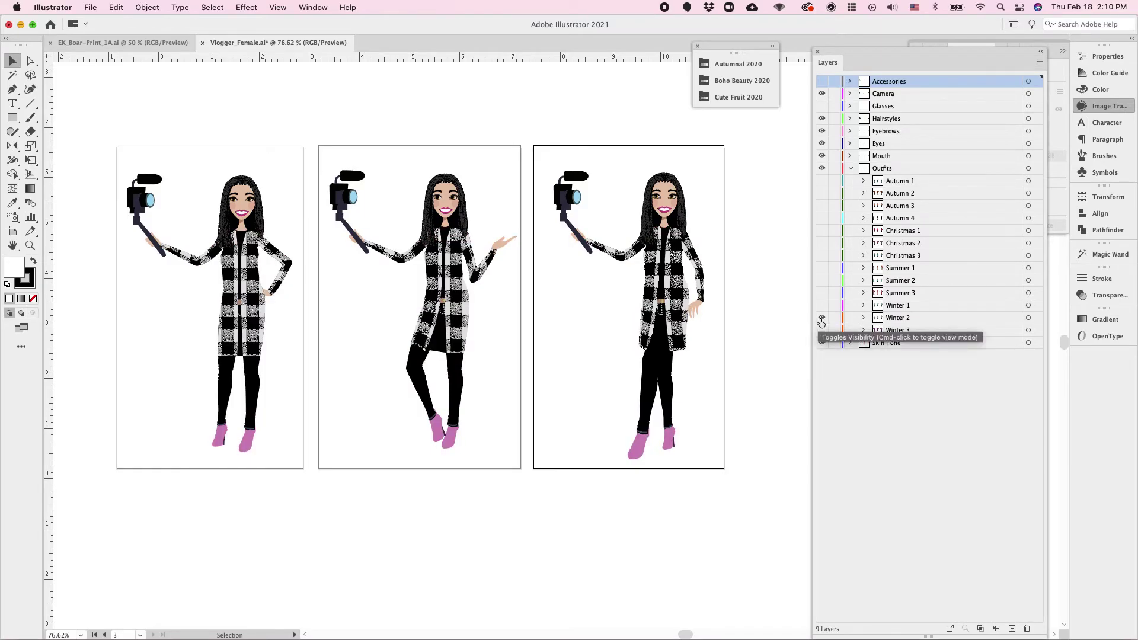
click(821, 318)
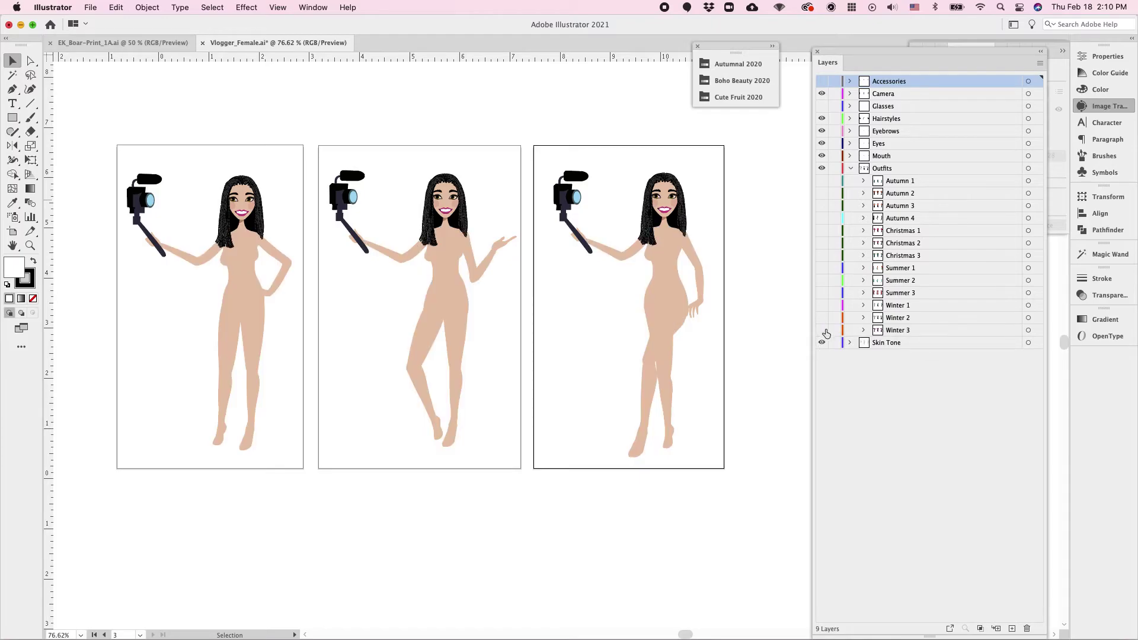
click(822, 330)
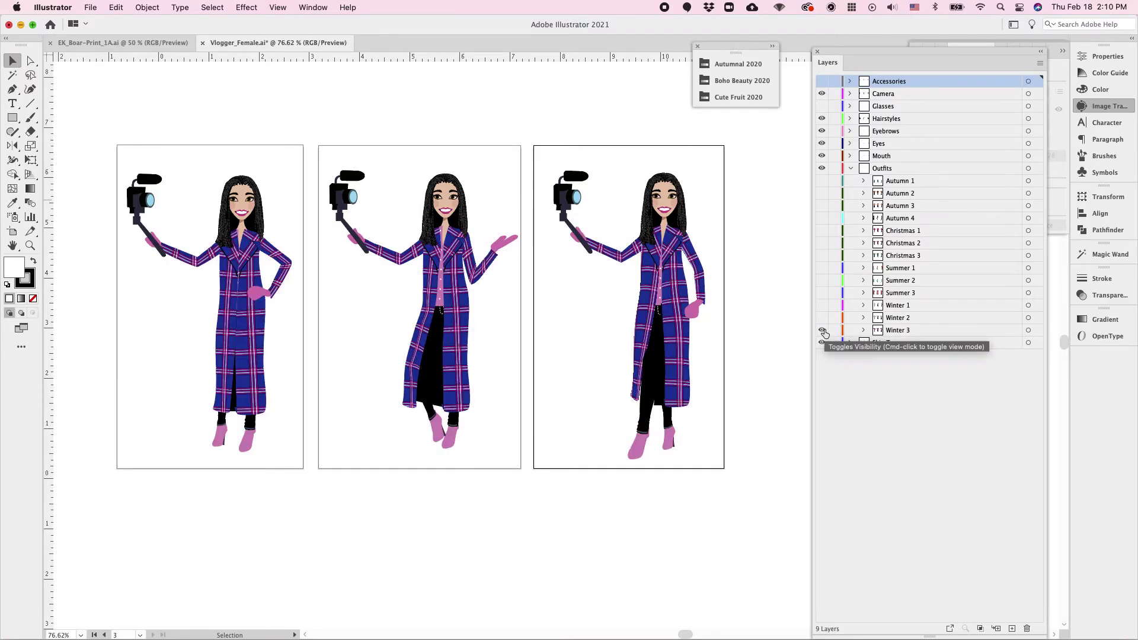
Expand the Winter 3 outfit and hide the Jacket of Dress 3.
click(863, 330)
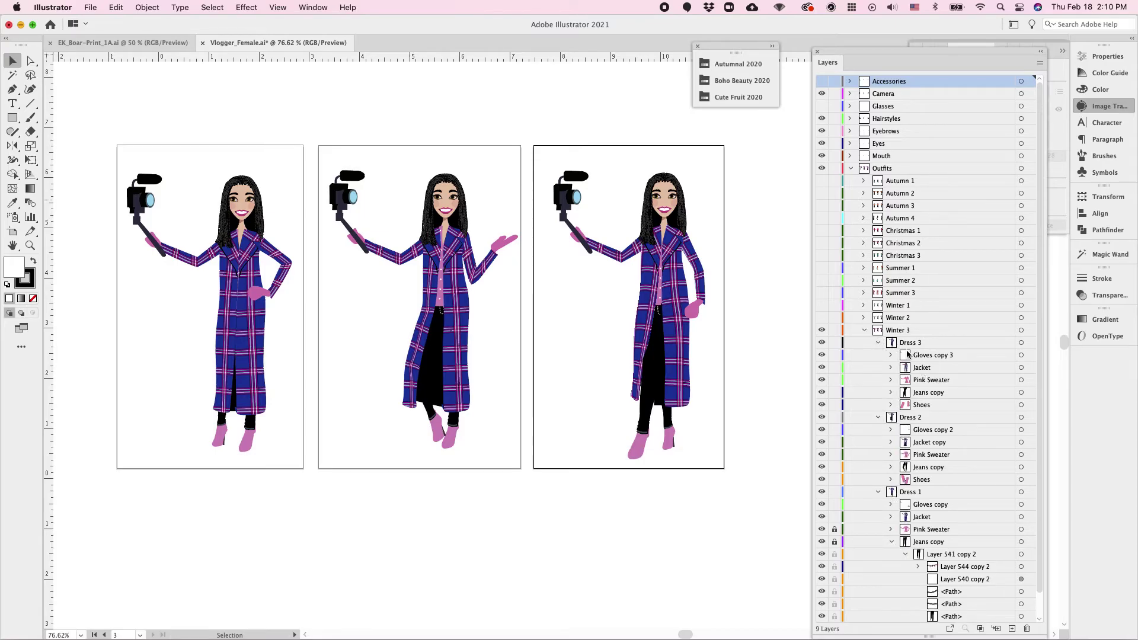
click(821, 368)
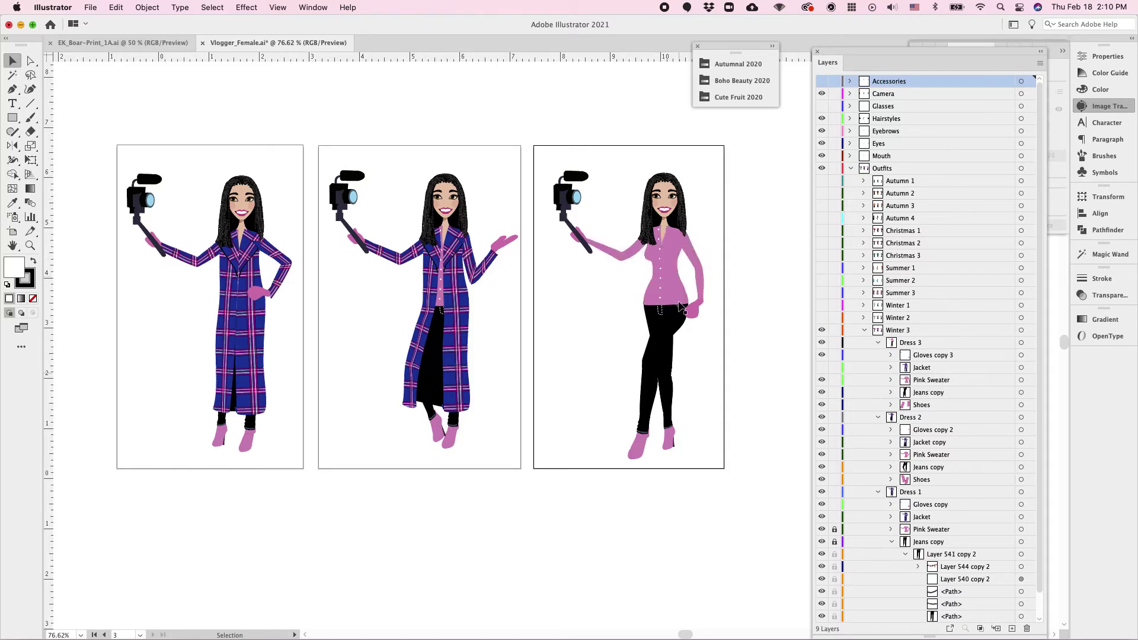
click(821, 368)
click(822, 368)
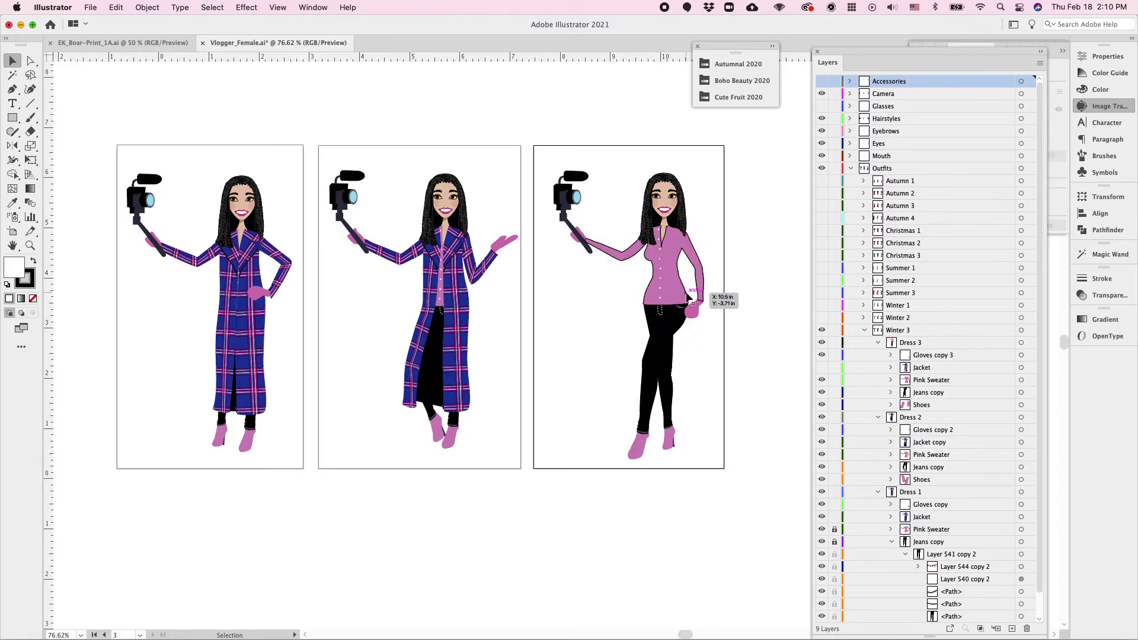
Check the Magic Wand's fill colour tolerance and use the tool to select everything matching the pink sweater's fill on the third figure.
click(676, 291)
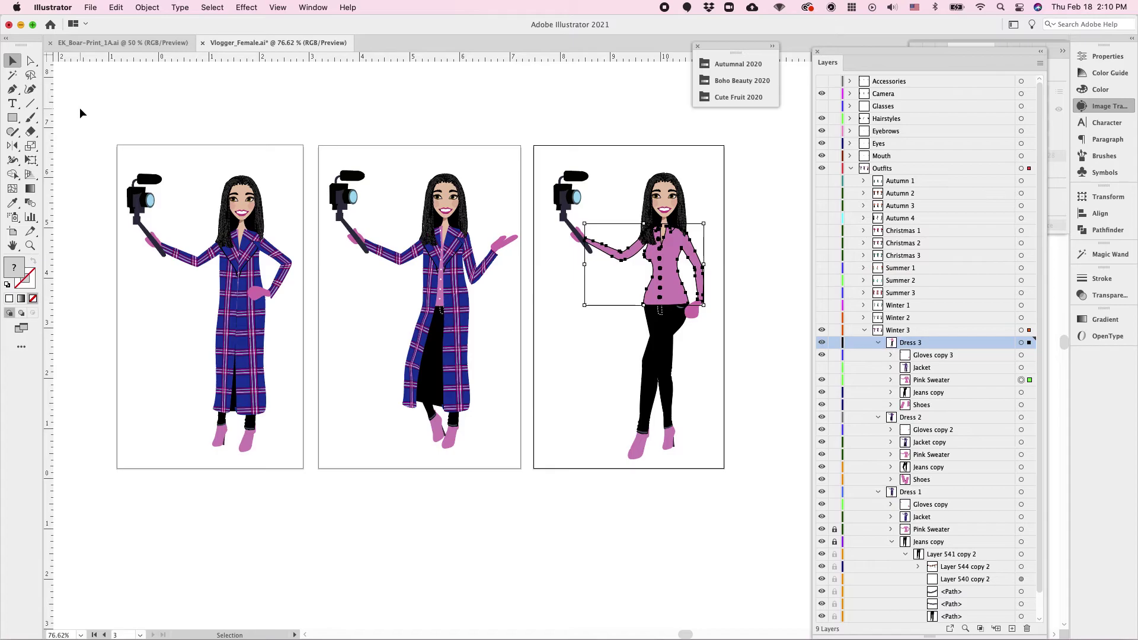
key(y)
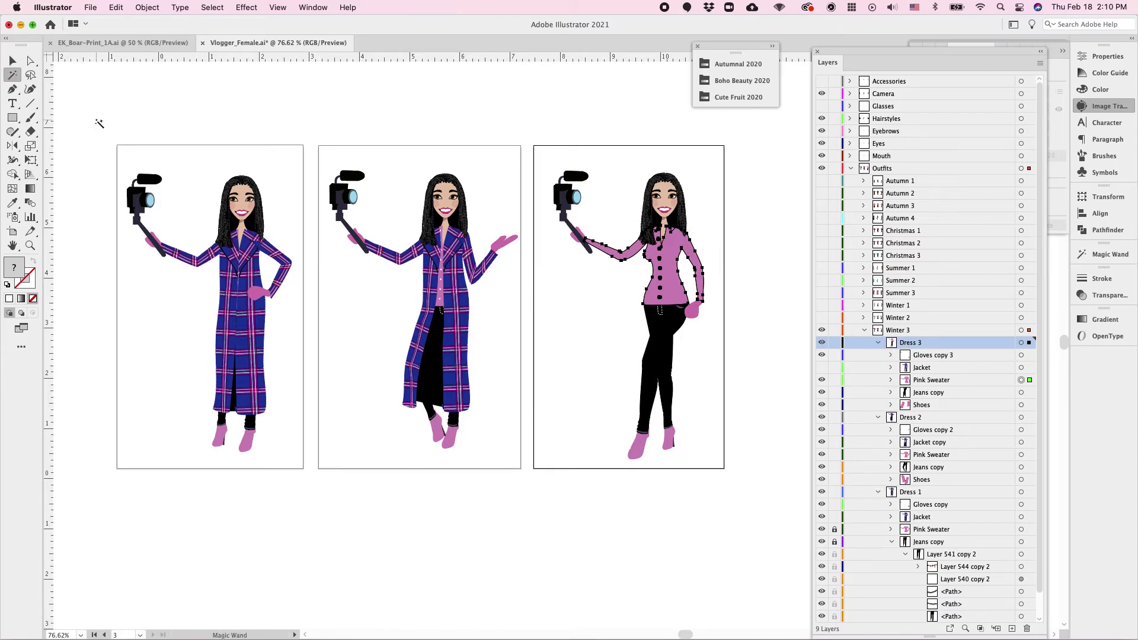
click(1108, 254)
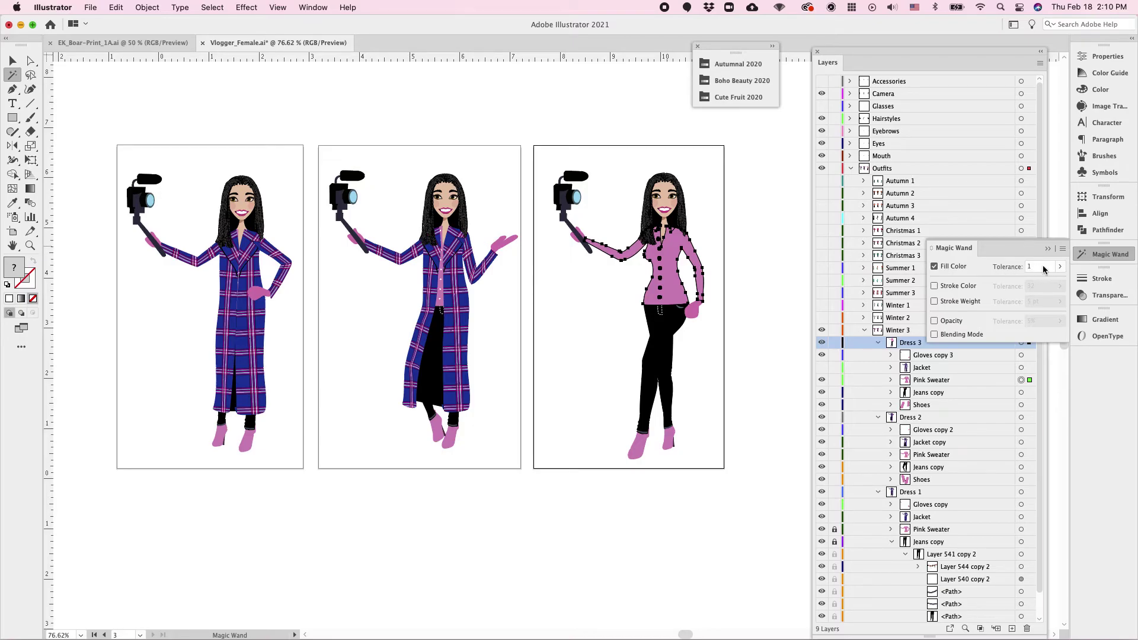
click(1094, 254)
click(669, 287)
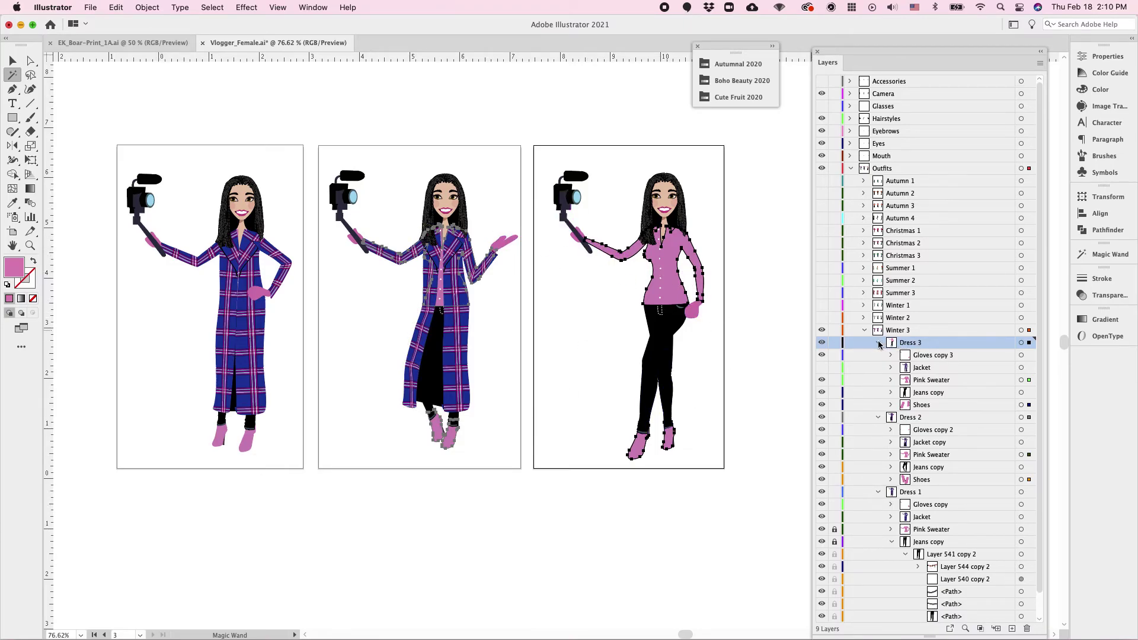
Unlock all locked artwork and reselect every matching pink fill across the three figures with the Magic Wand.
click(147, 7)
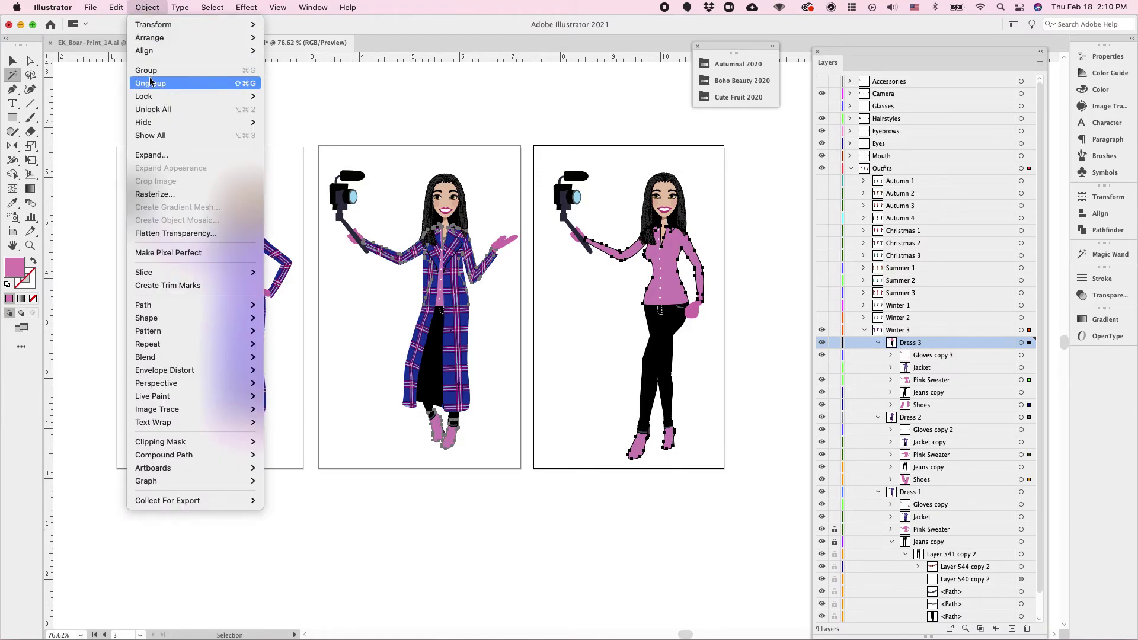
click(152, 111)
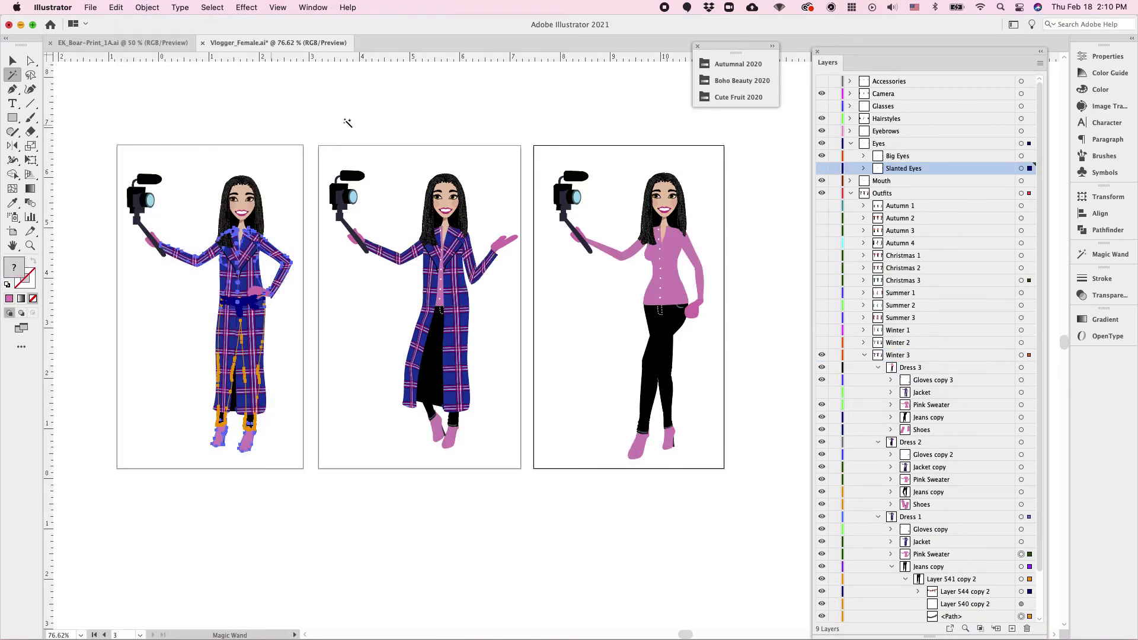
click(672, 253)
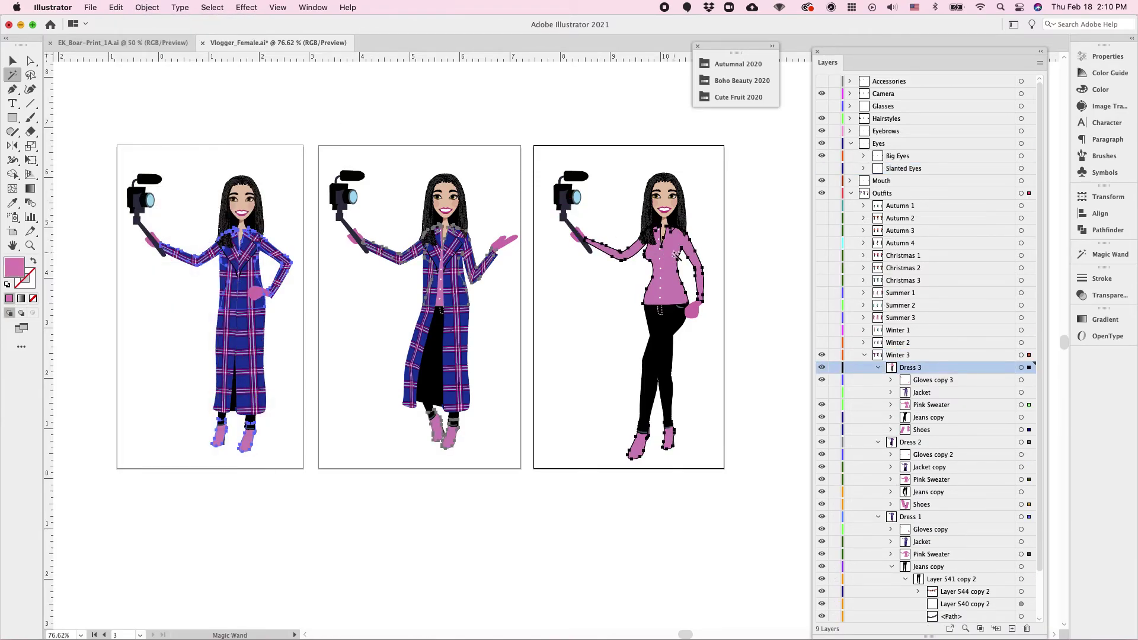
View the selected pink fill in the Color Picker, cancel without changing it, and deselect the artwork.
double_click(14, 268)
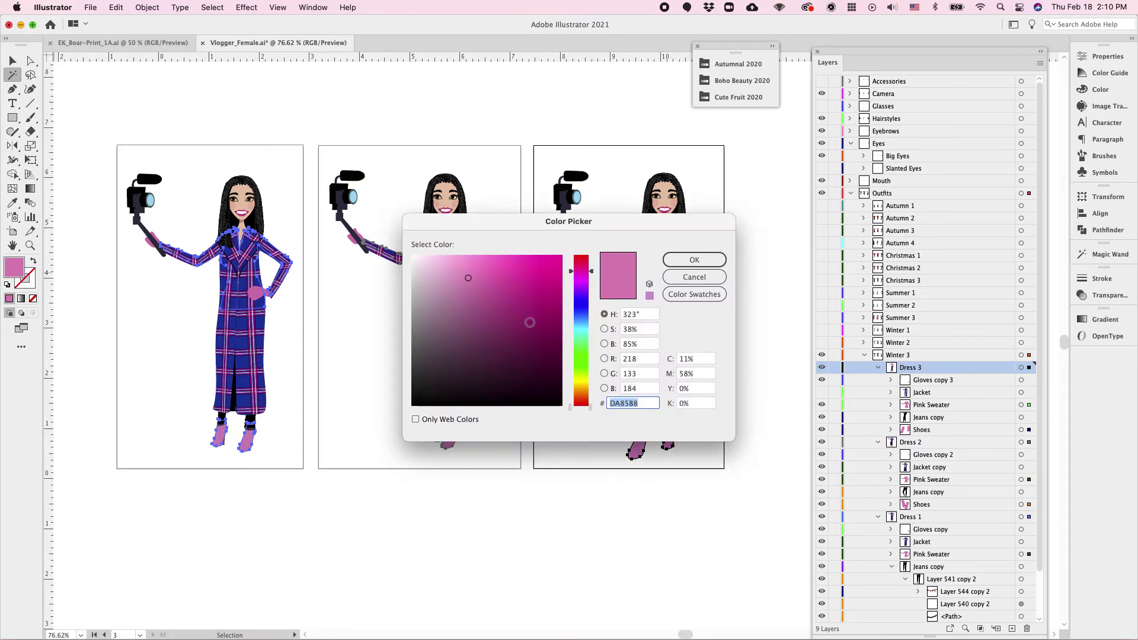
click(694, 277)
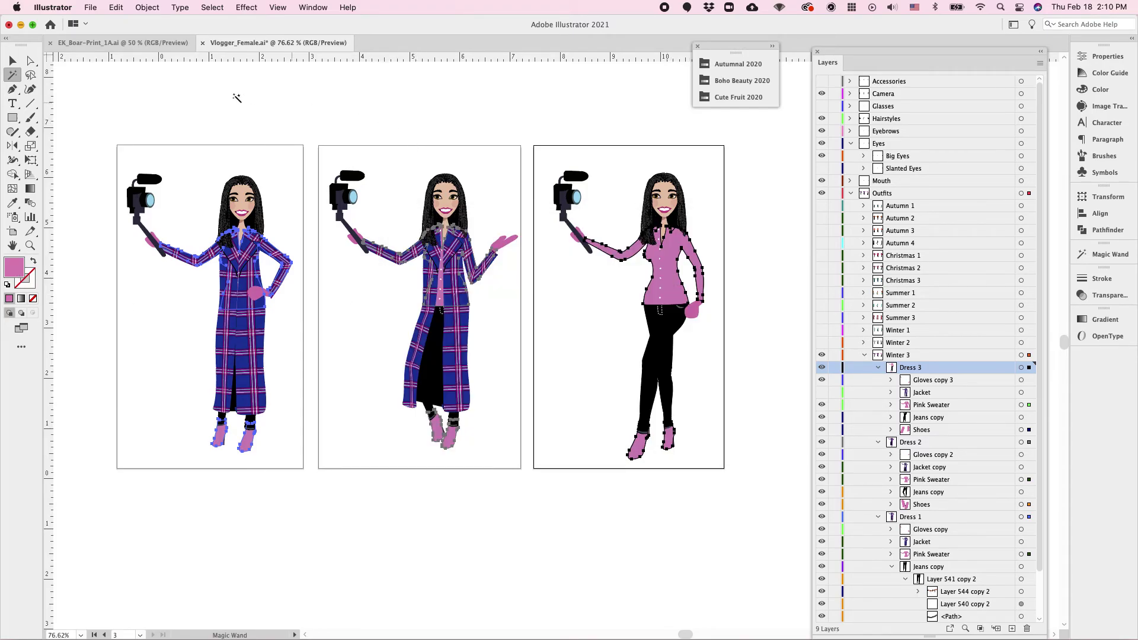
click(533, 172)
Show the Jacket of Dress 3 again, and collapse the Winter 3 outfit and the Outfits layer.
click(821, 392)
click(878, 368)
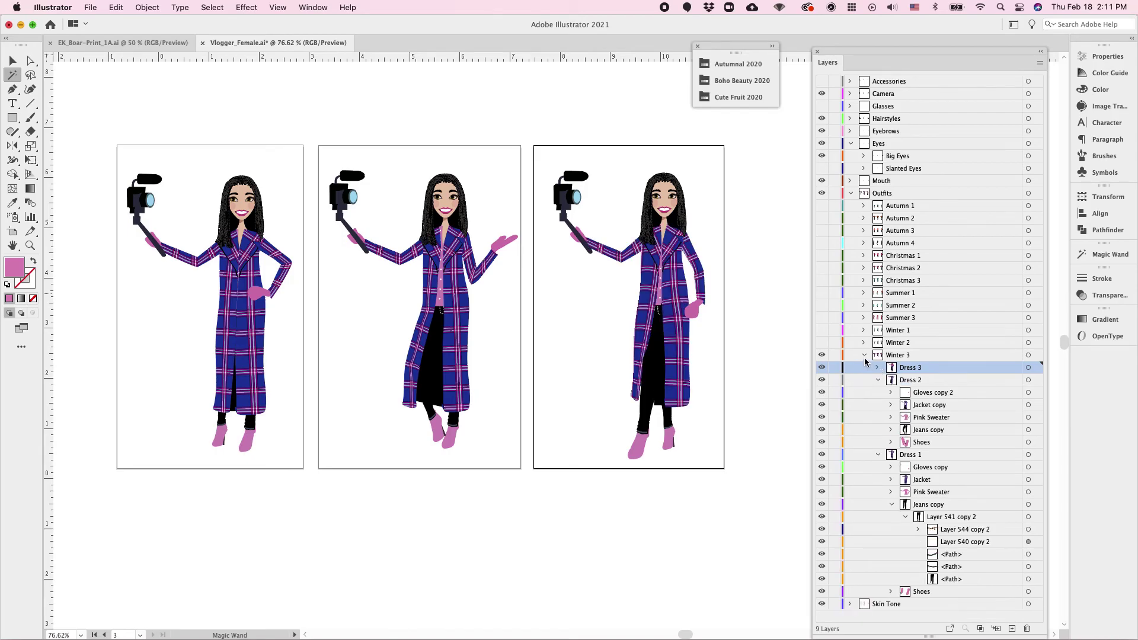
click(864, 355)
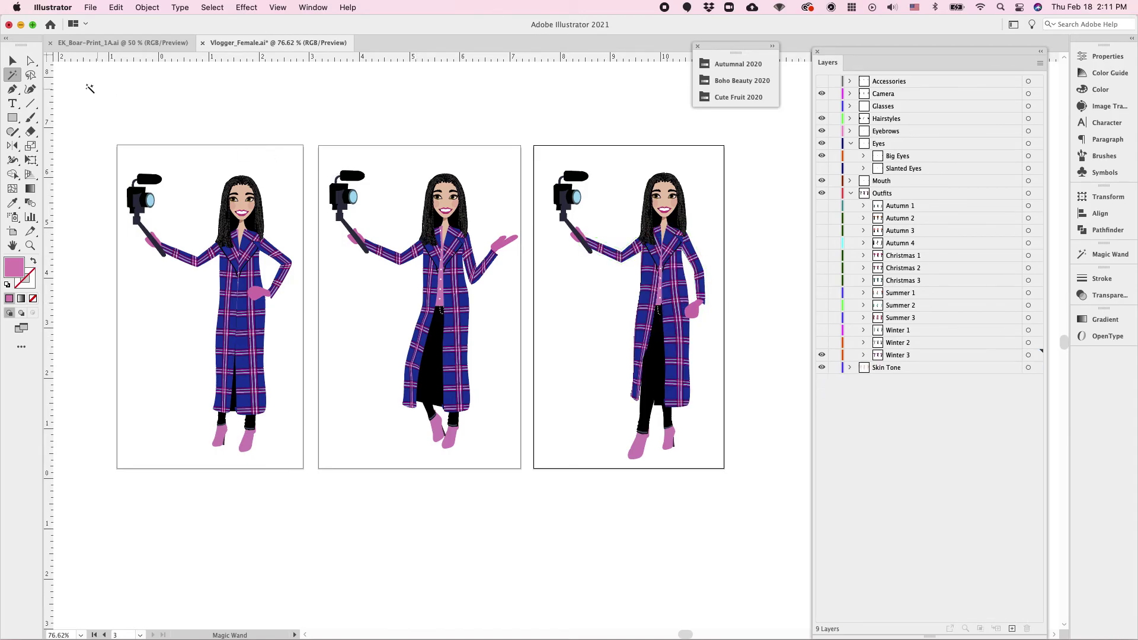
key(v)
click(851, 193)
Expand the Skin Tone layer, hide Ivory, preview Tan and Caramel one at a time, and leave Ebony shown.
click(849, 205)
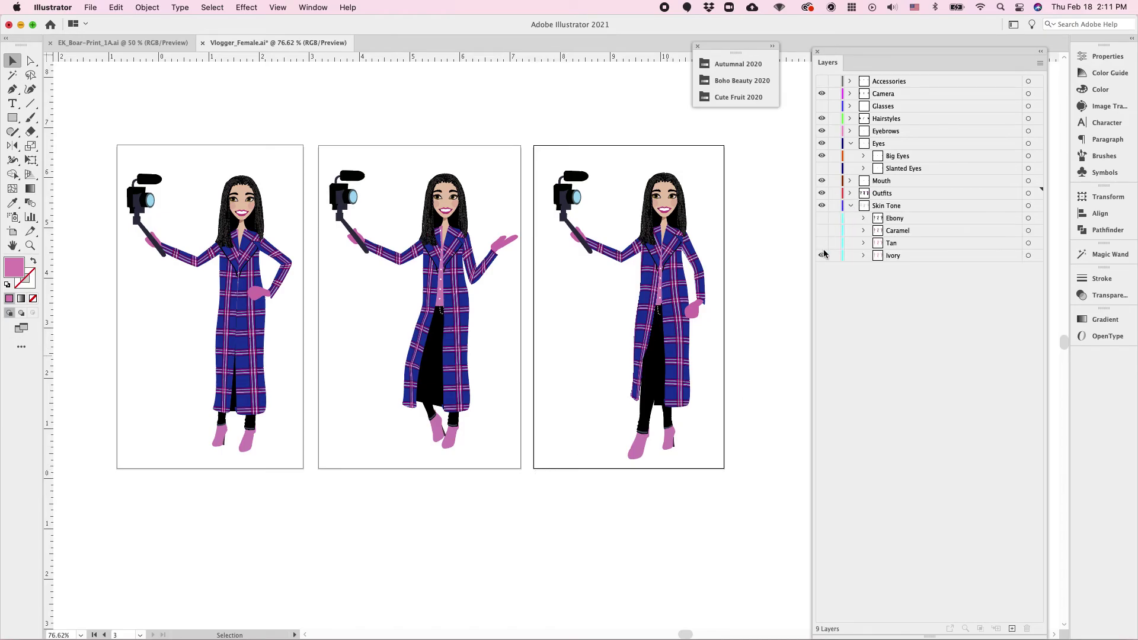
click(822, 255)
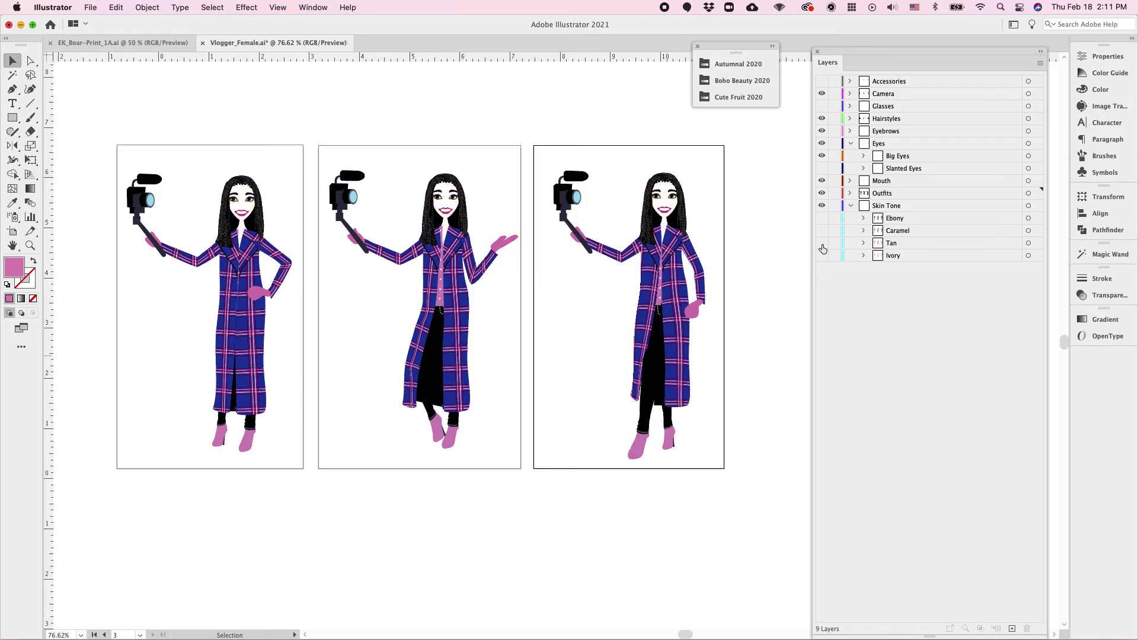
click(822, 243)
click(822, 231)
click(822, 230)
click(822, 218)
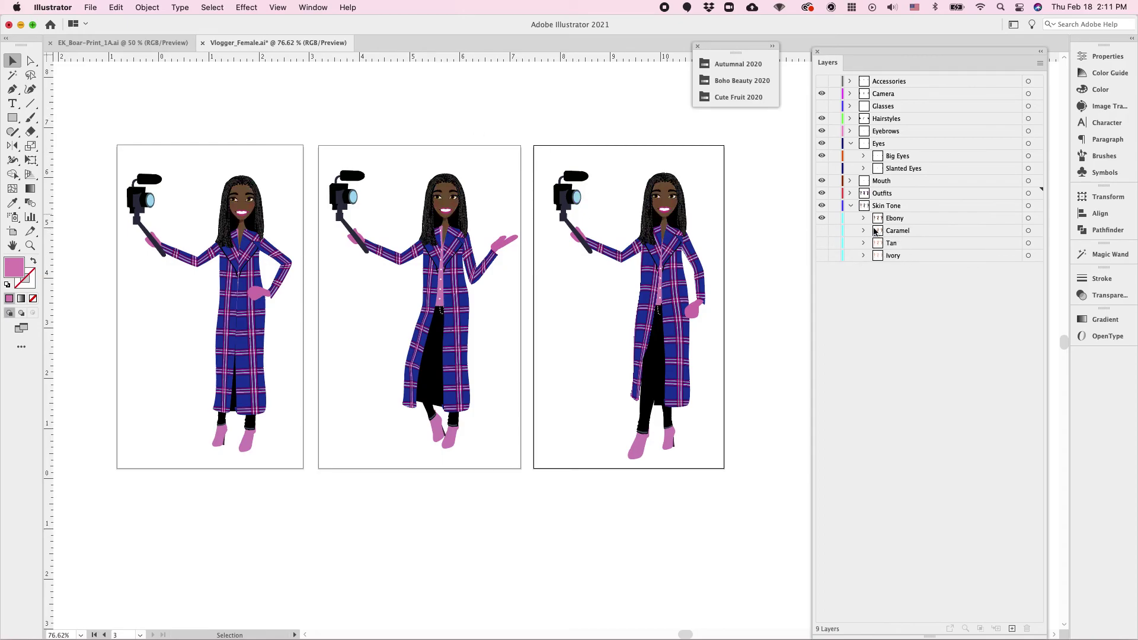
Collapse the Skin Tone layer and switch to QuickTime Player.
click(850, 206)
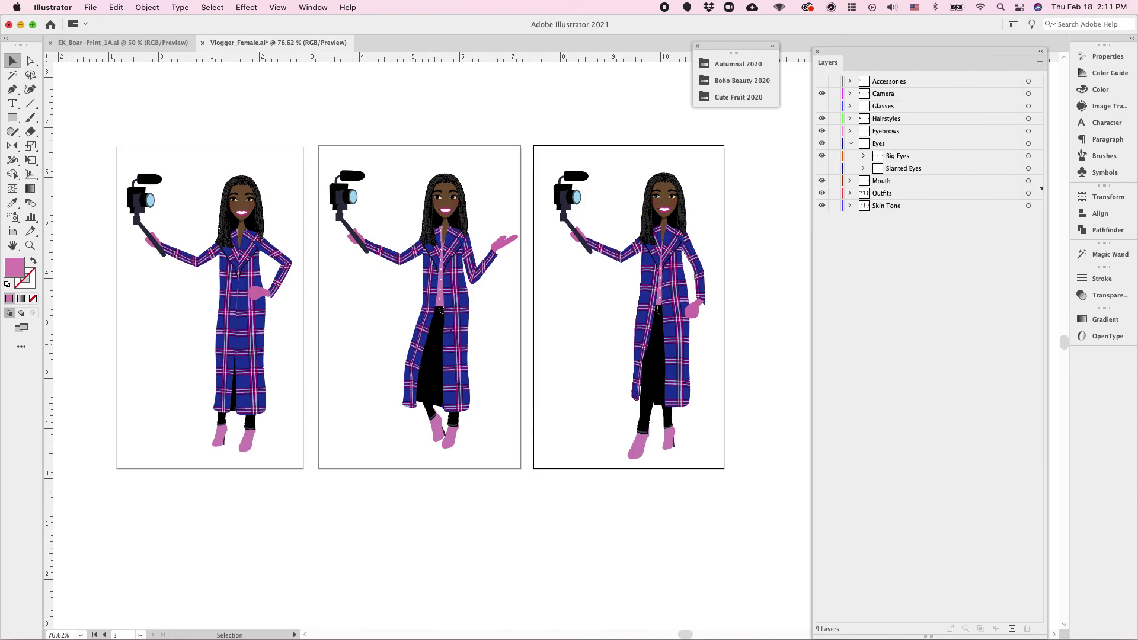
key(super+Tab)
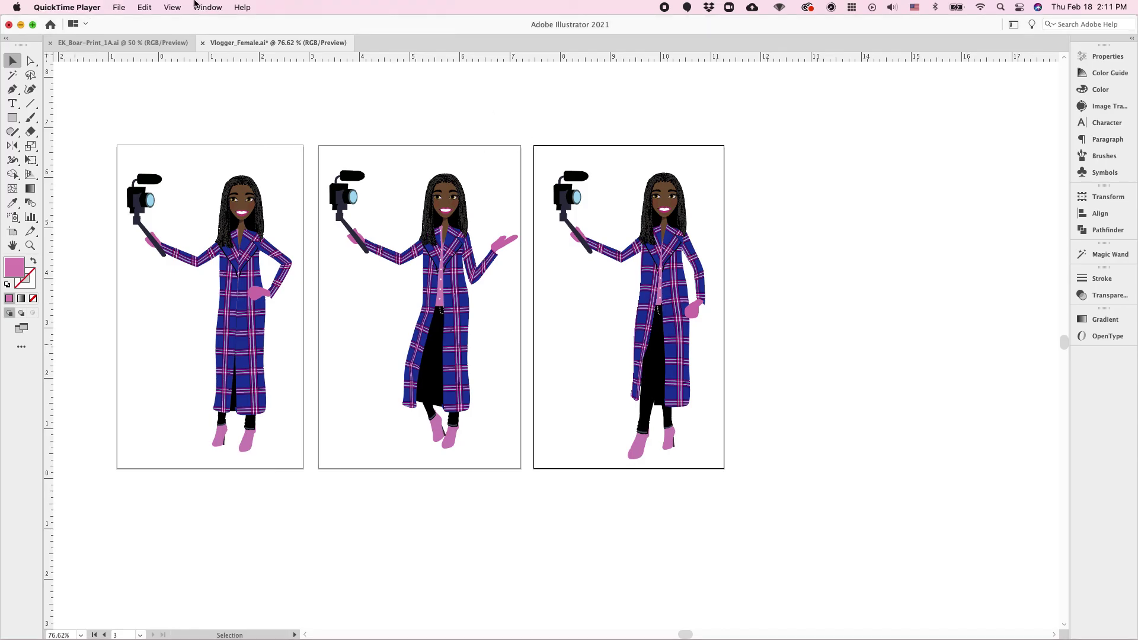